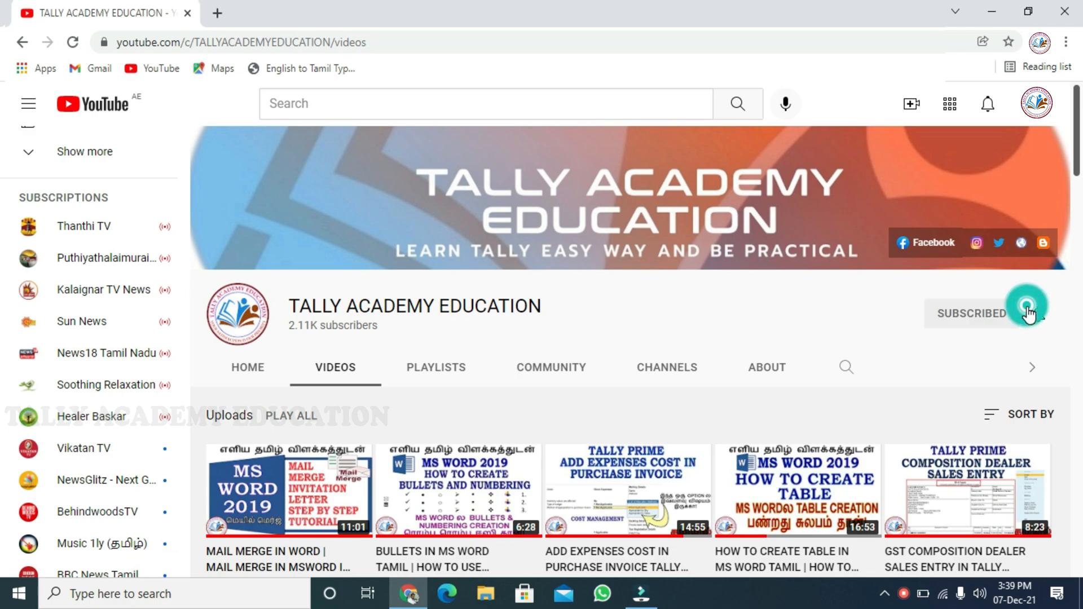
Set the notifications for the TALLY ACADEMY EDUCATION channel to All.
{"action": "left_click", "coordinate": [1043, 316]}
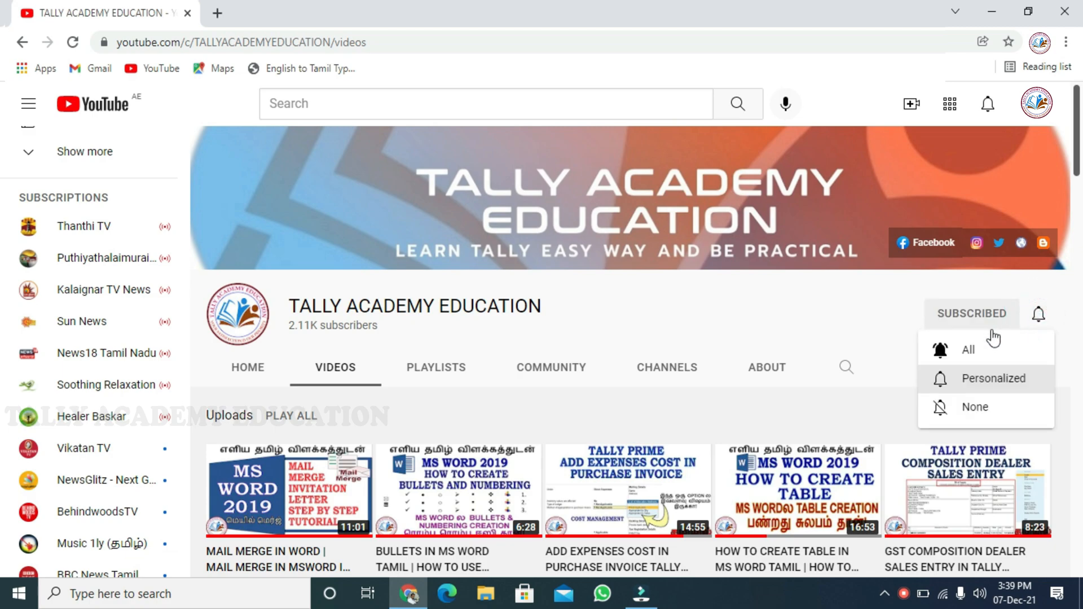
{"action": "left_click", "coordinate": [971, 359]}
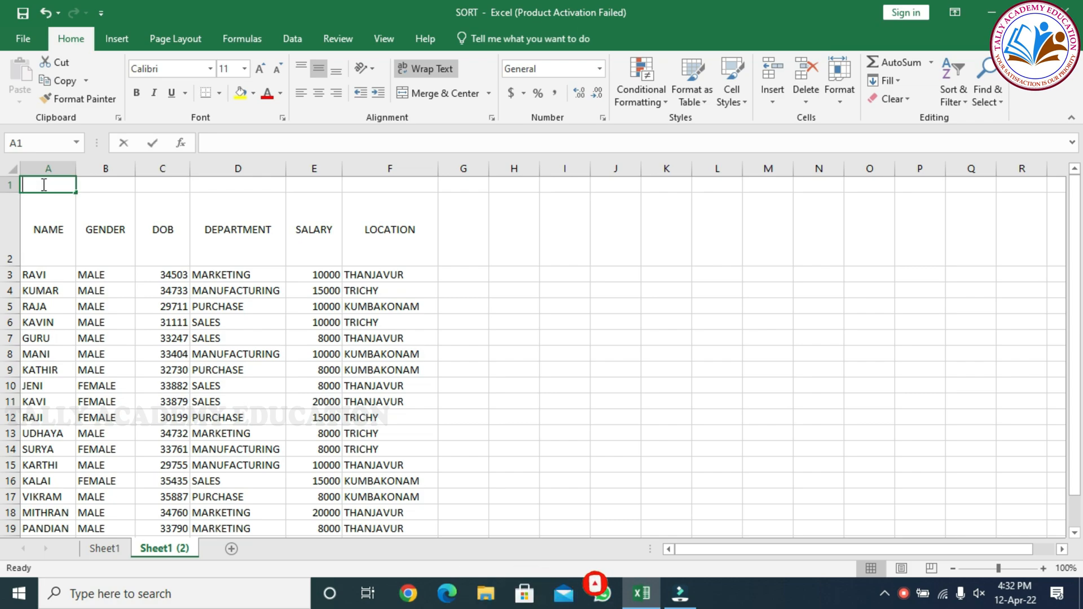
Enter the title "EMPLOYEE DETAILS" in cell A1 and wrap its text.
{"action": "type", "text": "EMPLOYEE"}
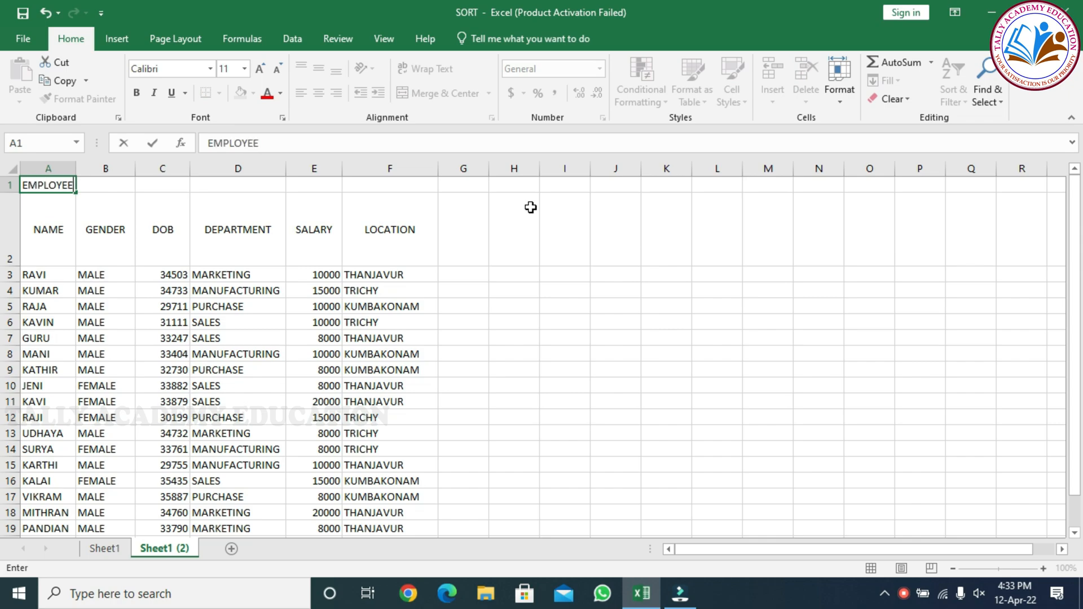
{"action": "type", "text": " DE"}
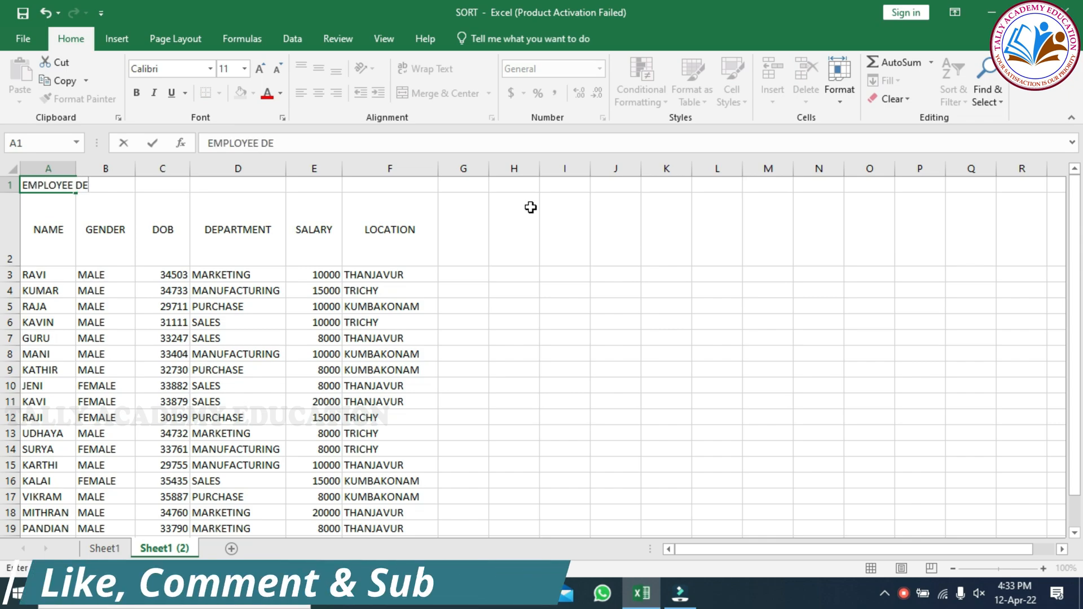
{"action": "type", "text": "TAILS"}
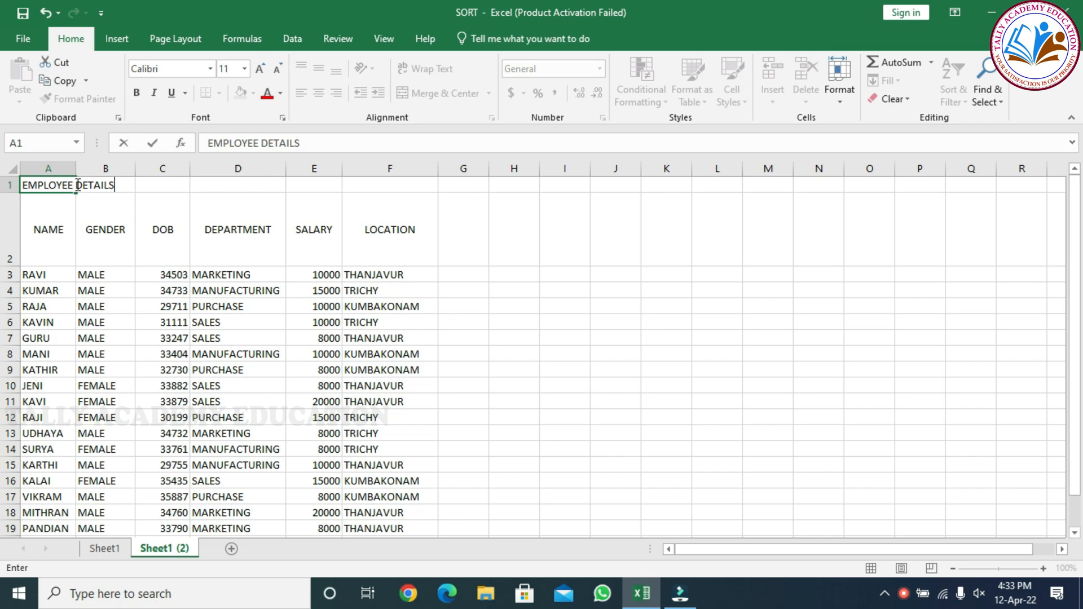
{"action": "key", "text": "Return"}
{"action": "left_click", "coordinate": [59, 185]}
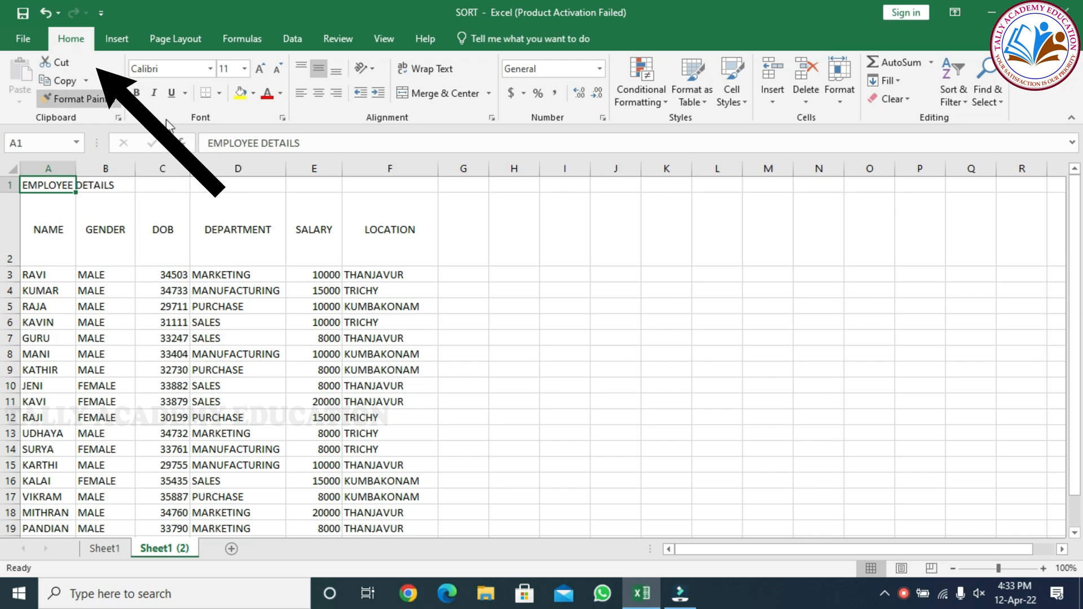
{"action": "left_click", "coordinate": [425, 70]}
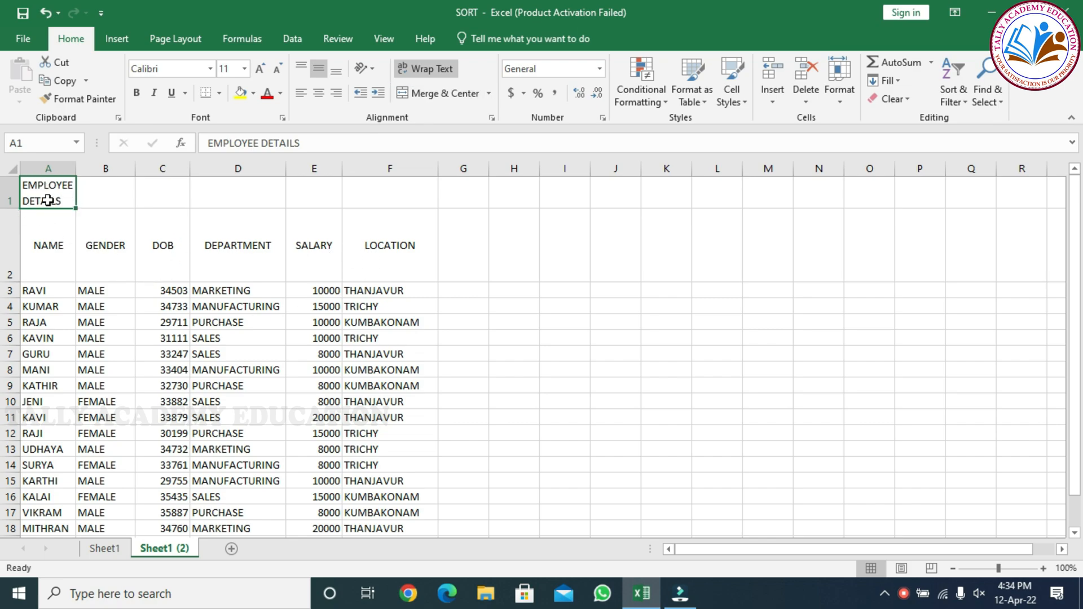
Merge and center the title across cells A1 to F1.
{"action": "left_click", "coordinate": [65, 194]}
{"action": "left_click_drag", "start_coordinate": [82, 195], "coordinate": [372, 180]}
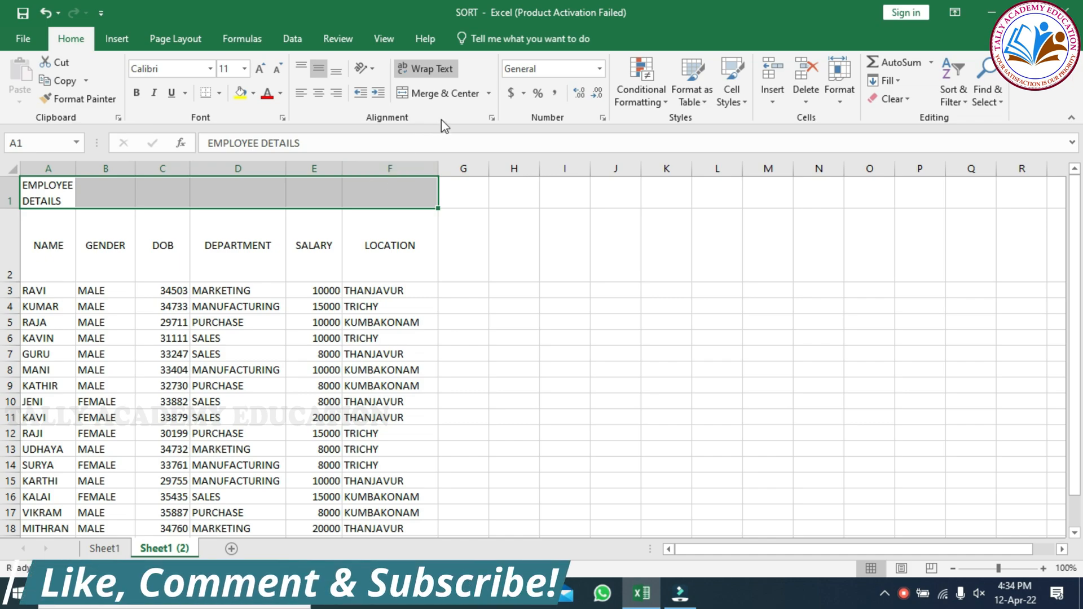
{"action": "left_click", "coordinate": [446, 93]}
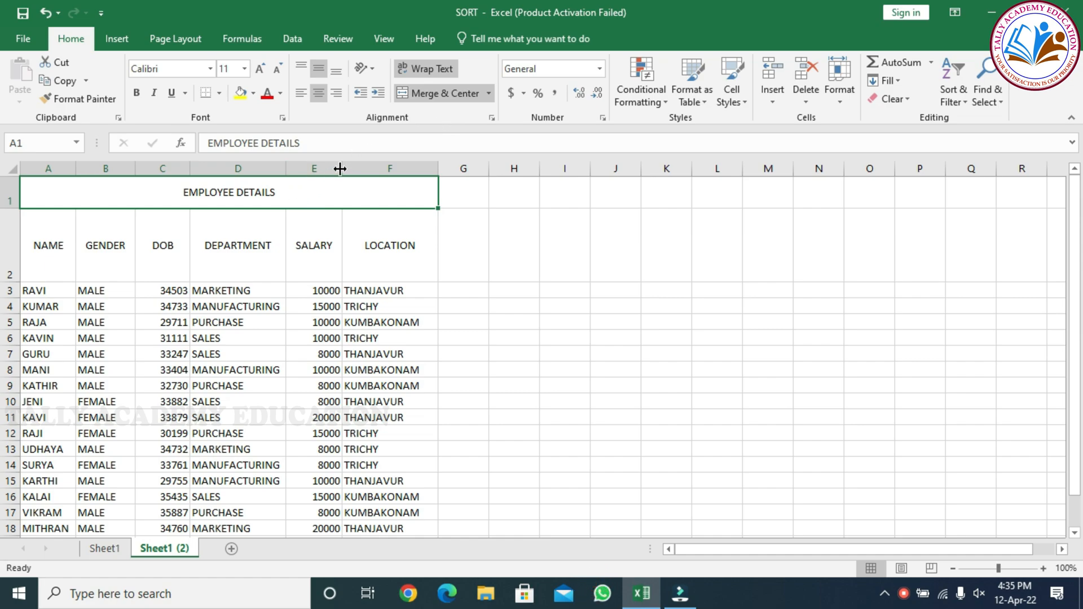
Set the merged title's horizontal alignment to Left (Indent) in the cell format settings.
{"action": "left_click", "coordinate": [491, 119]}
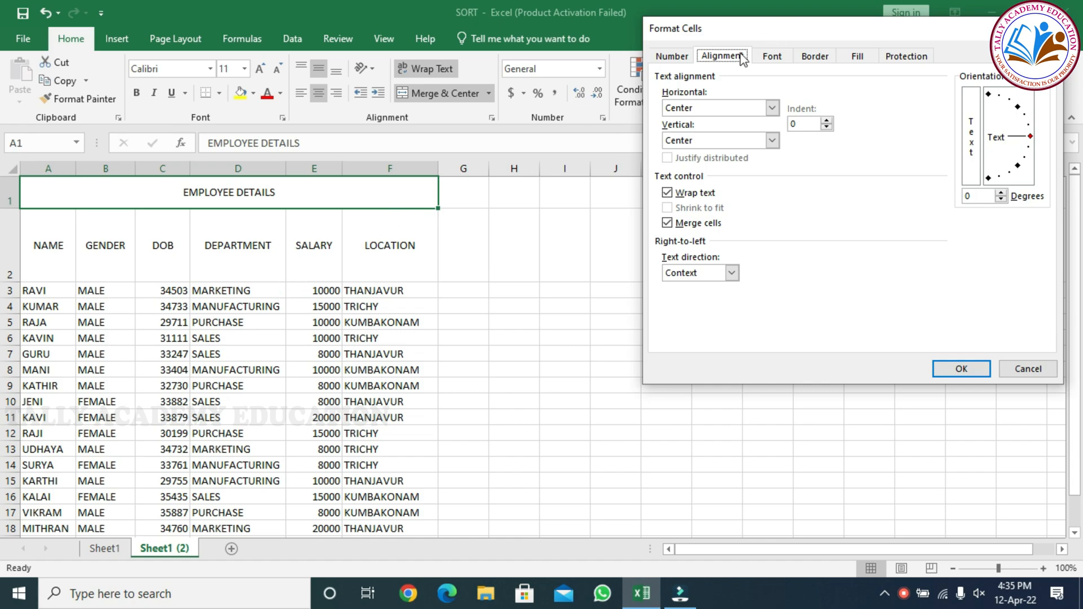
{"action": "left_click", "coordinate": [682, 59]}
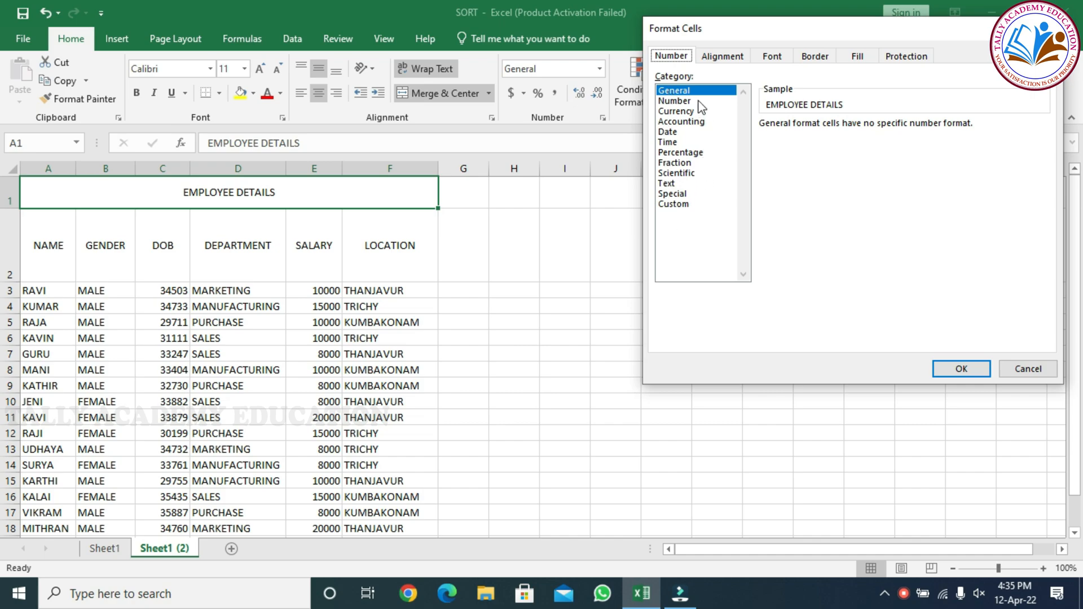
{"action": "left_click", "coordinate": [718, 63]}
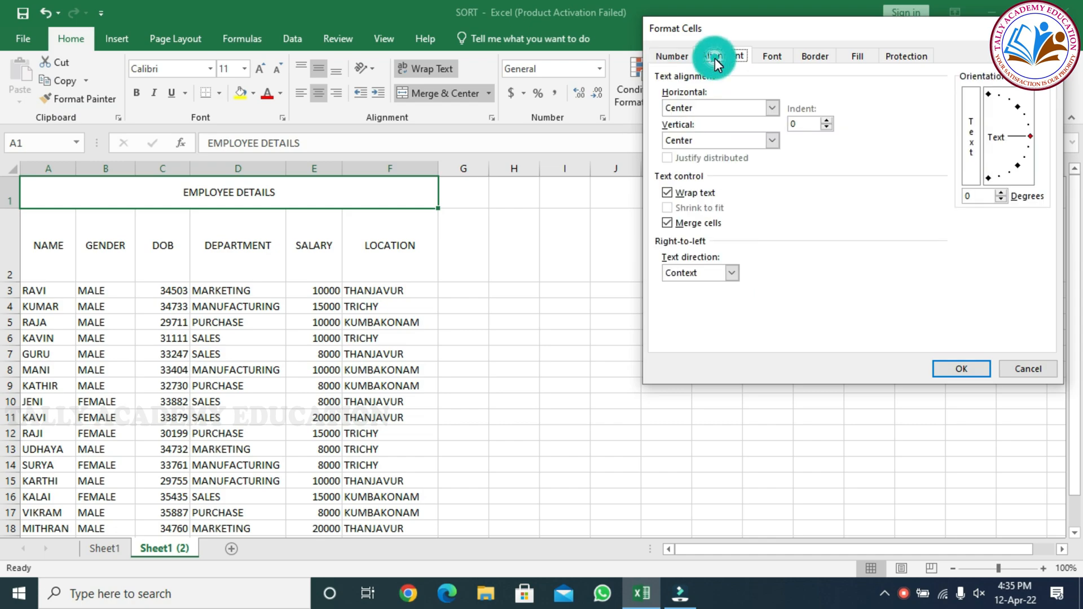
{"action": "left_click", "coordinate": [773, 107]}
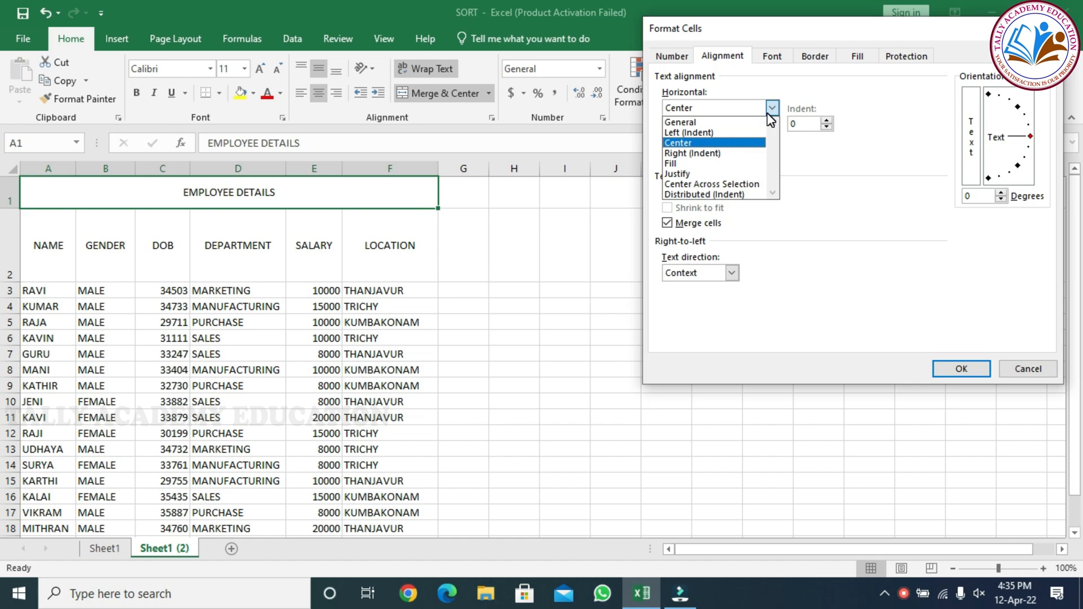
{"action": "left_click", "coordinate": [733, 133]}
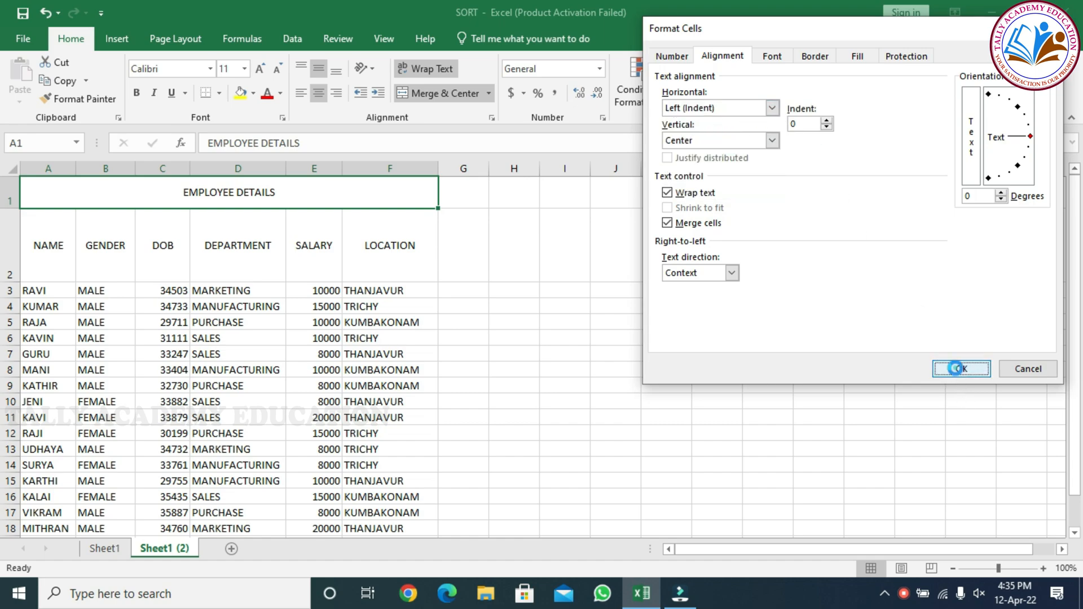
{"action": "left_click", "coordinate": [959, 369]}
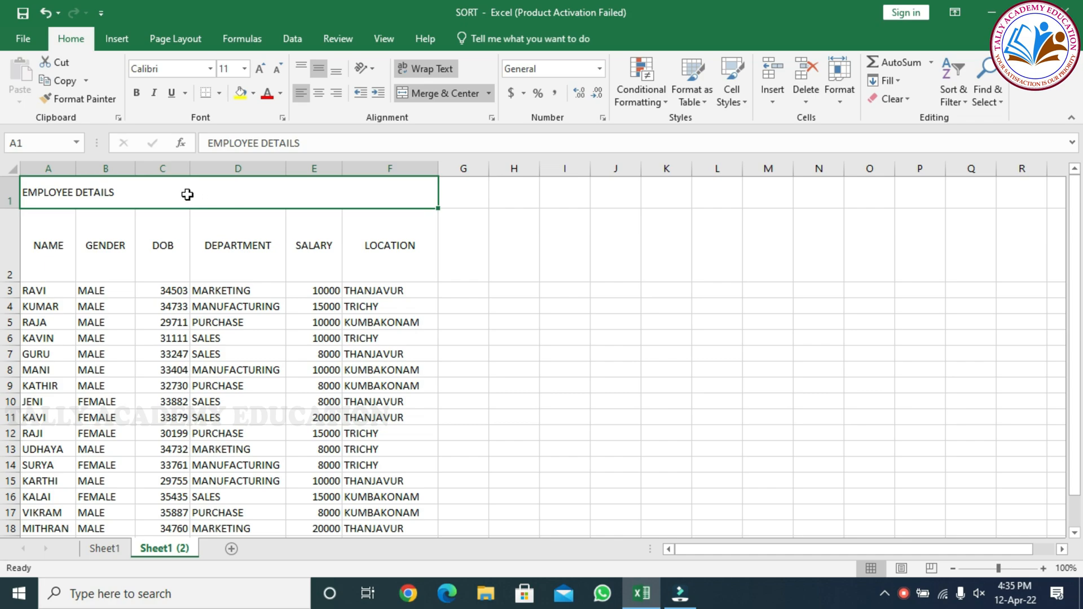
Set the merged title's horizontal alignment to Right (Indent) in the cell format settings.
{"action": "left_click", "coordinate": [491, 118]}
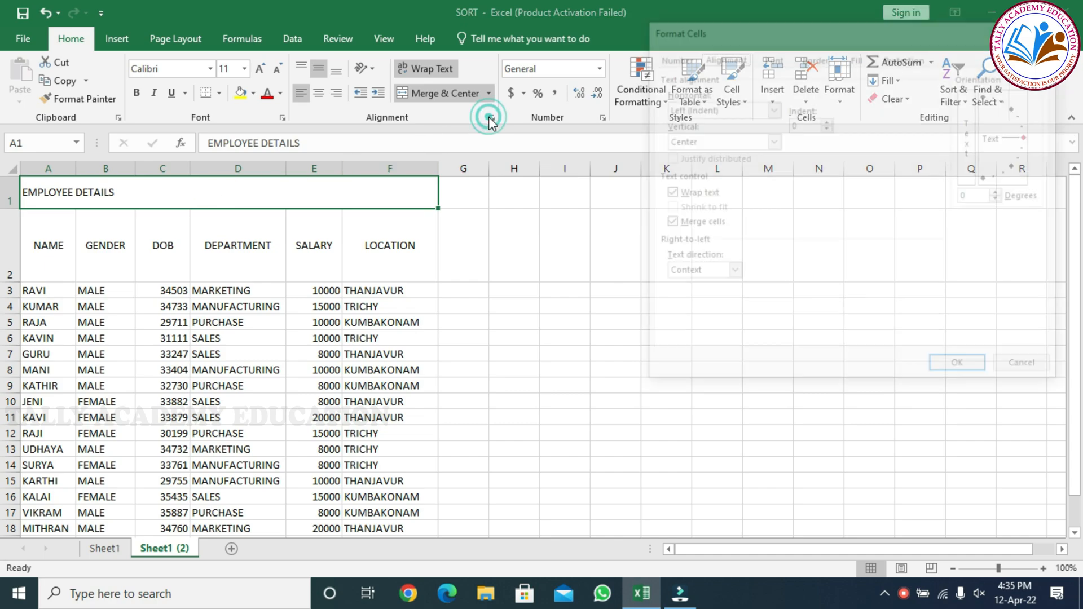
{"action": "left_click", "coordinate": [771, 109]}
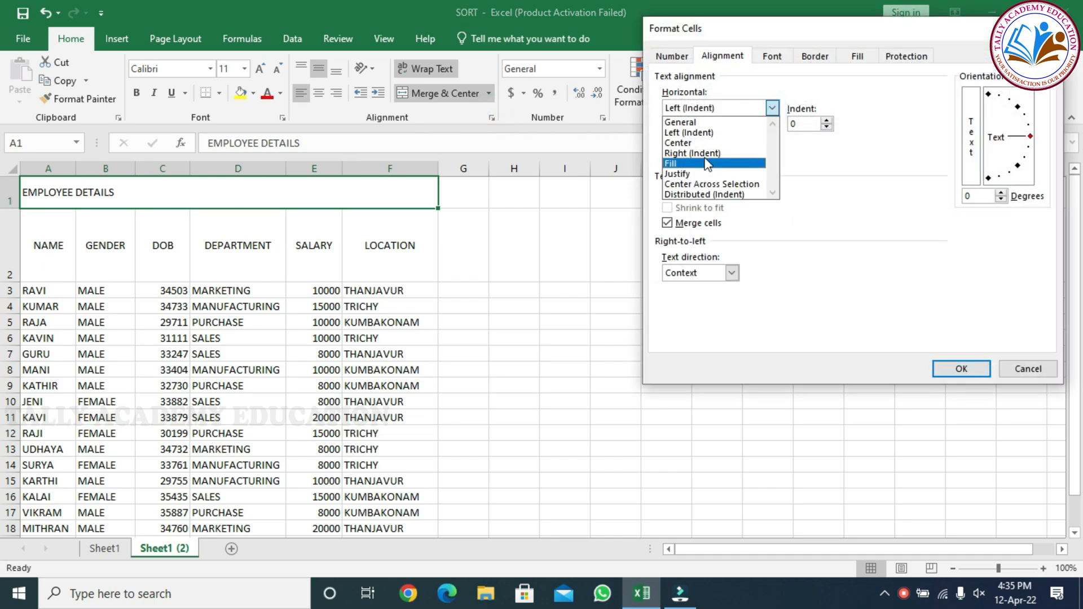
{"action": "left_click", "coordinate": [756, 152]}
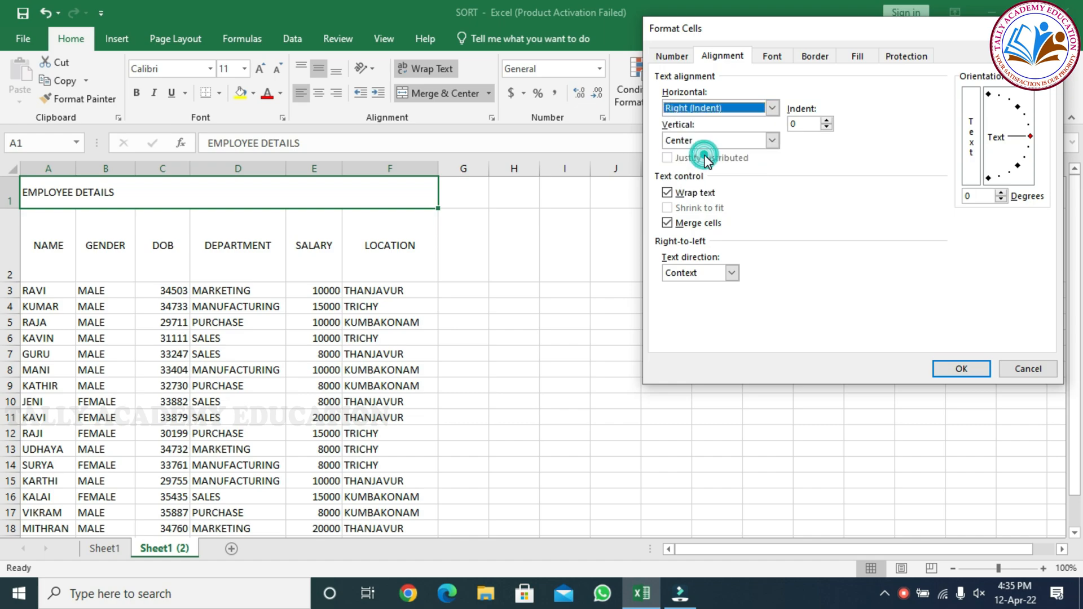
{"action": "left_click", "coordinate": [980, 373]}
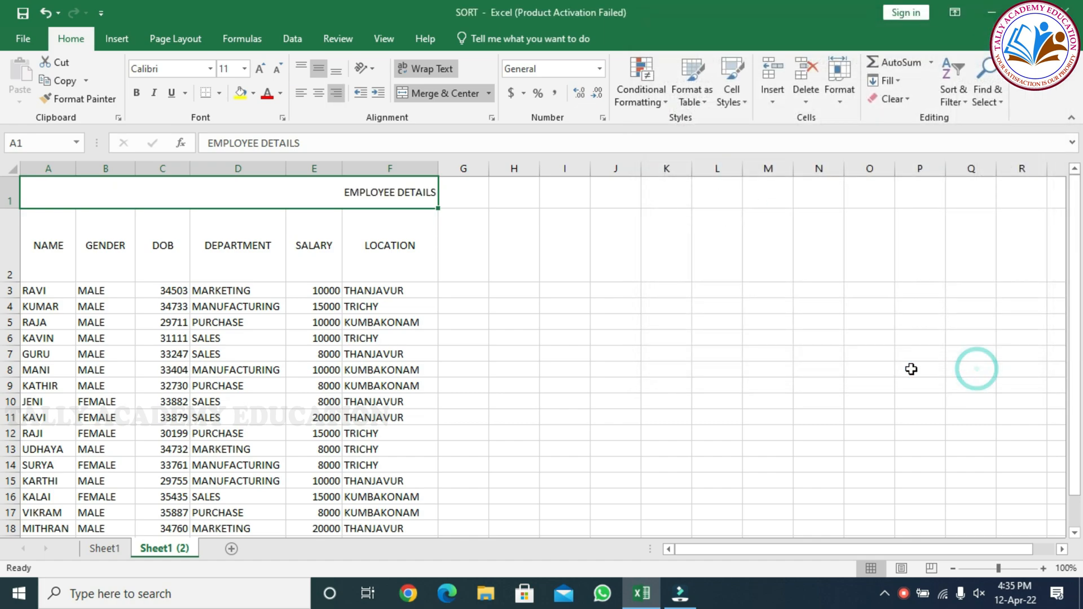
Set the merged title's horizontal alignment to Center in the cell format settings.
{"action": "left_click", "coordinate": [492, 118]}
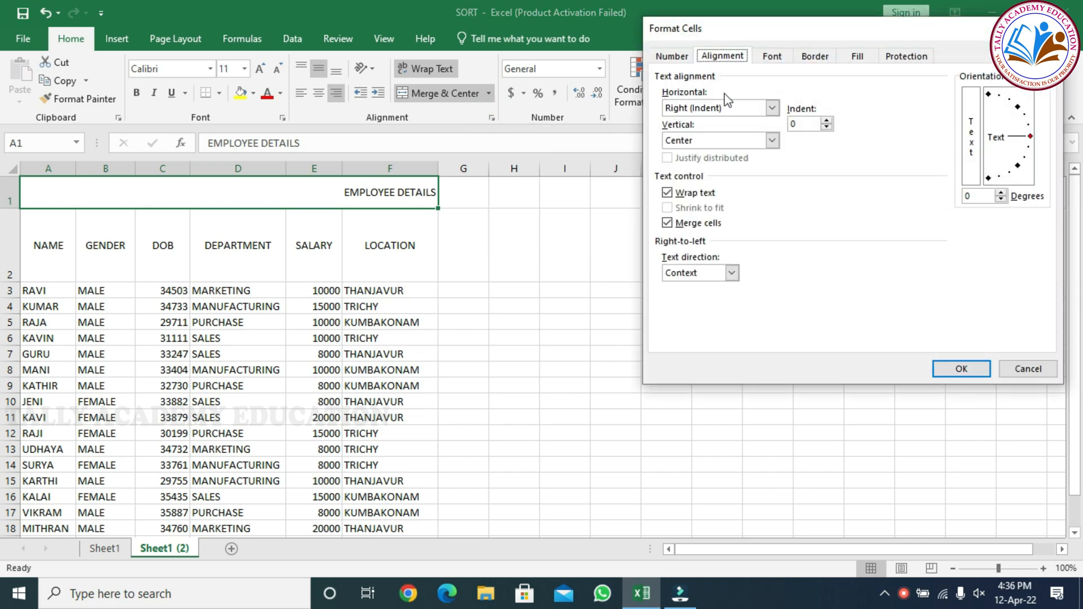
{"action": "left_click", "coordinate": [773, 109]}
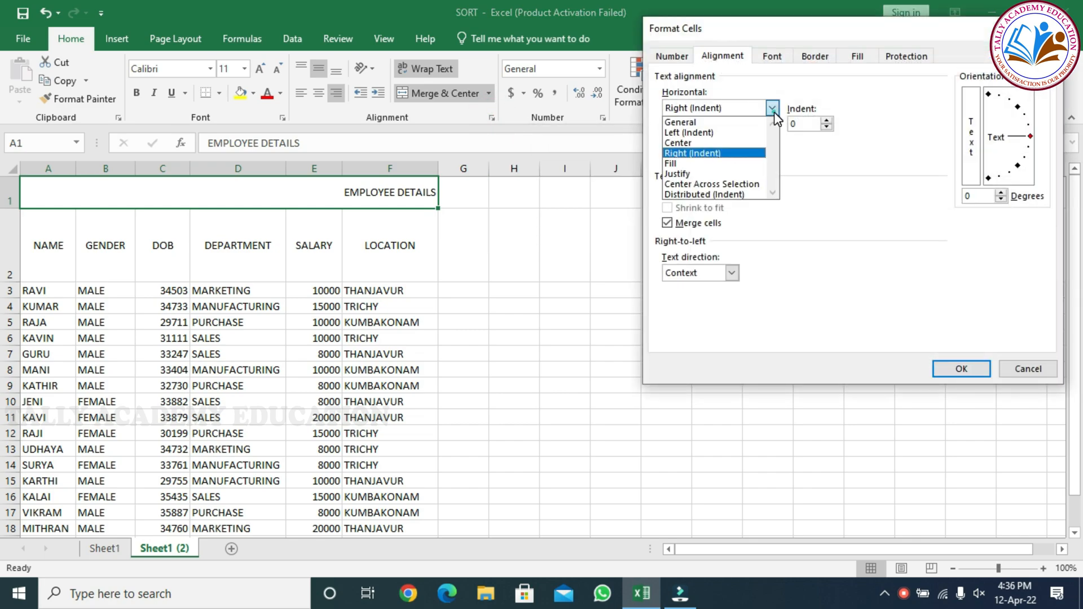
{"action": "left_click", "coordinate": [703, 144]}
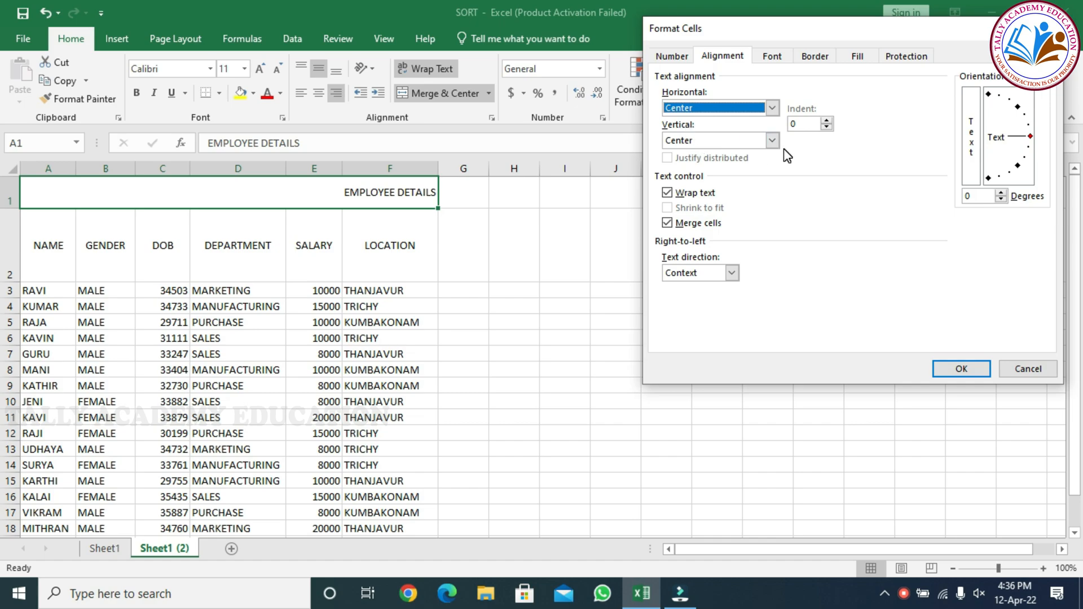
{"action": "left_click", "coordinate": [960, 369]}
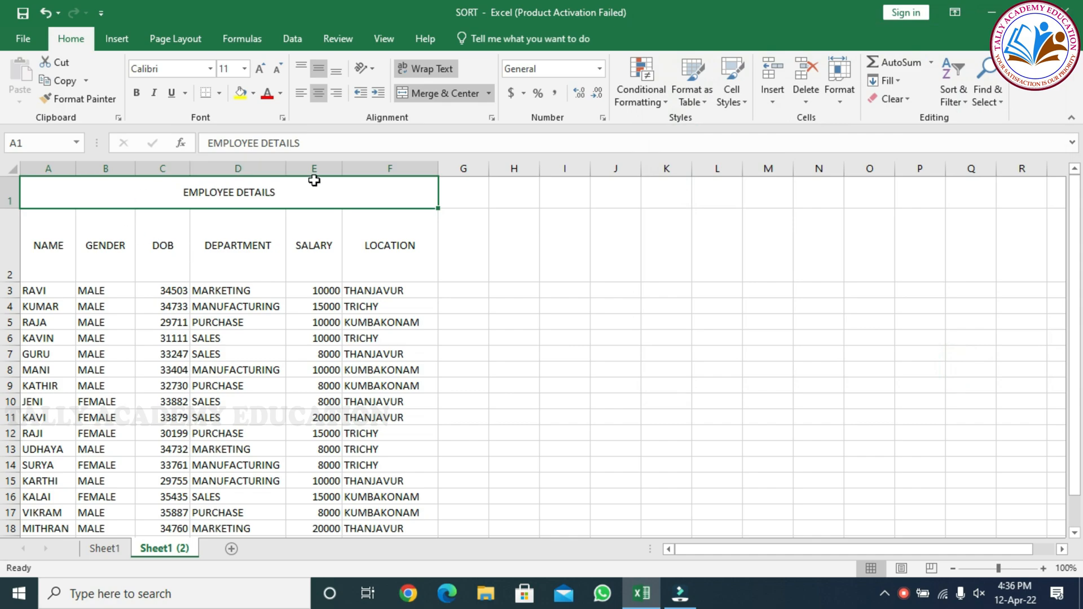
{"action": "left_click", "coordinate": [492, 118]}
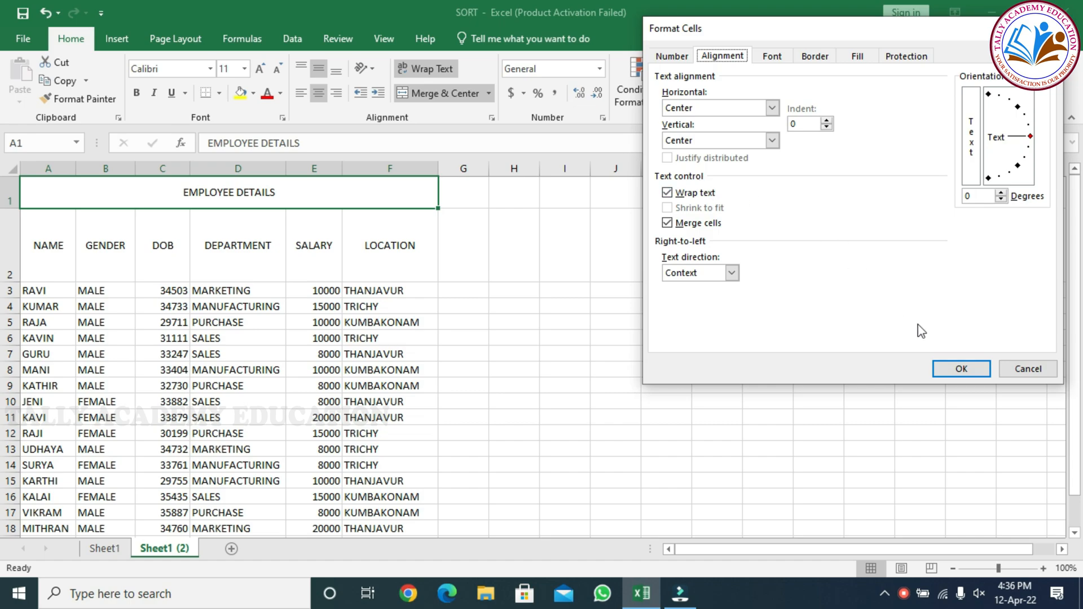
{"action": "left_click", "coordinate": [961, 369]}
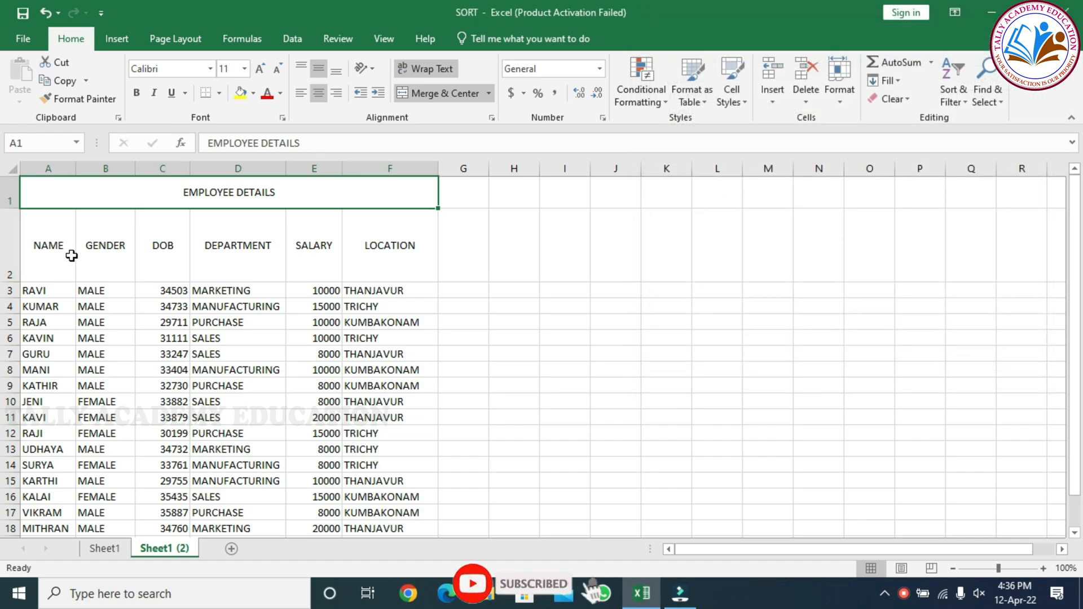
{"action": "left_click", "coordinate": [45, 248]}
{"action": "left_click", "coordinate": [103, 247]}
{"action": "left_click", "coordinate": [166, 246]}
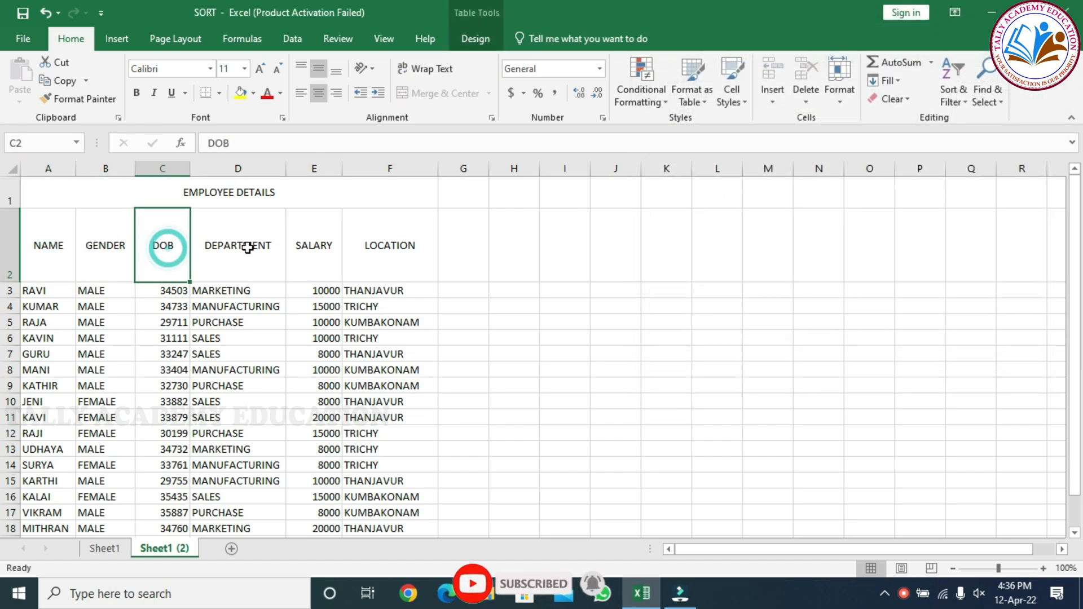
Rotate the text of the column headers in A2 to F2 to an orientation of 45 degrees.
{"action": "left_click_drag", "start_coordinate": [49, 242], "coordinate": [401, 260]}
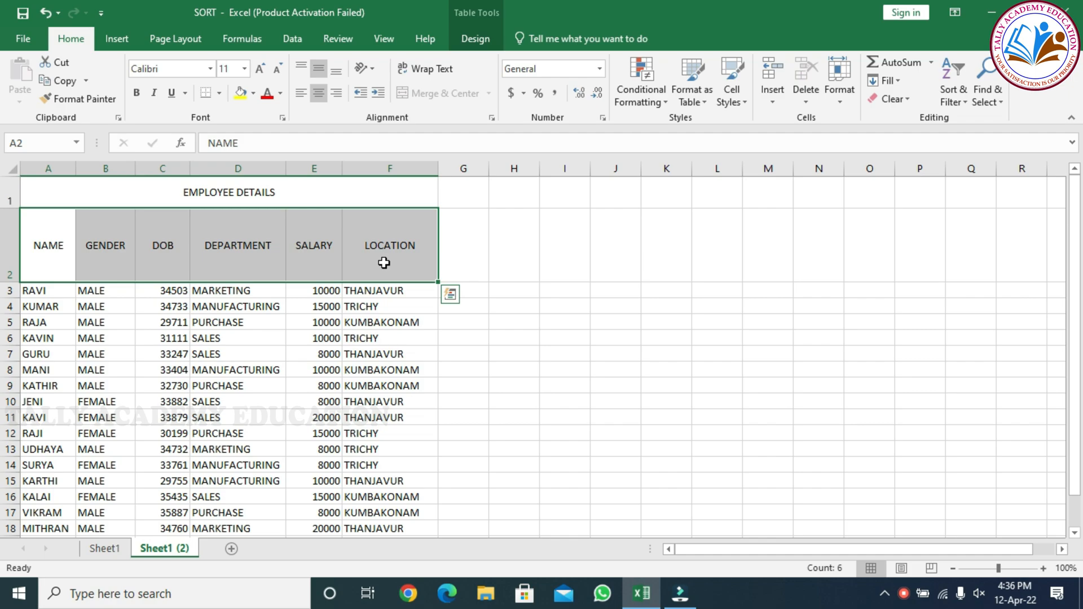
{"action": "left_click", "coordinate": [491, 118]}
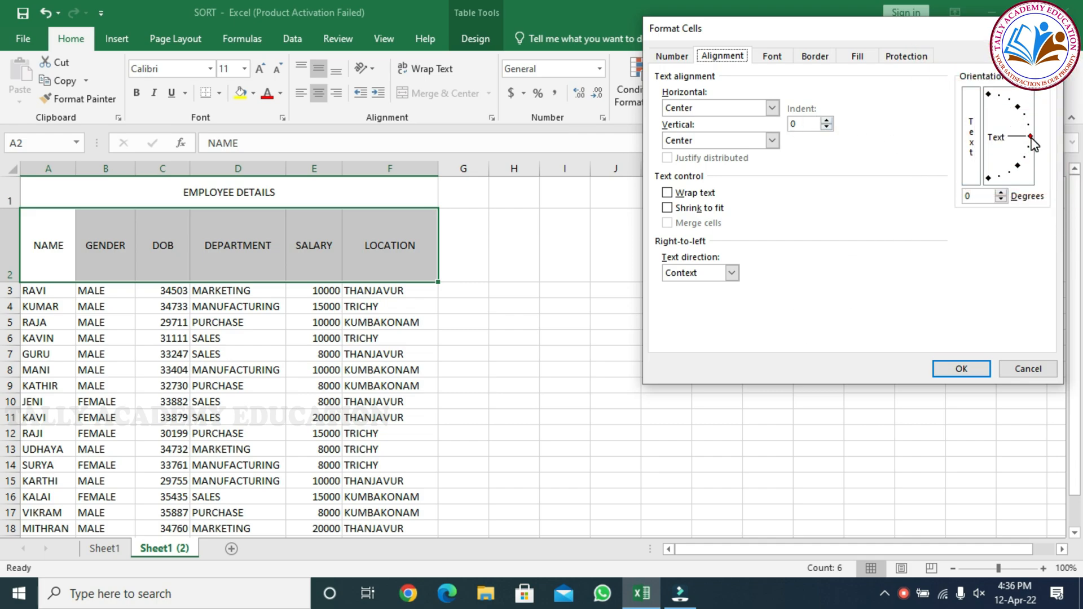
{"action": "left_click_drag", "start_coordinate": [1031, 138], "coordinate": [1020, 107]}
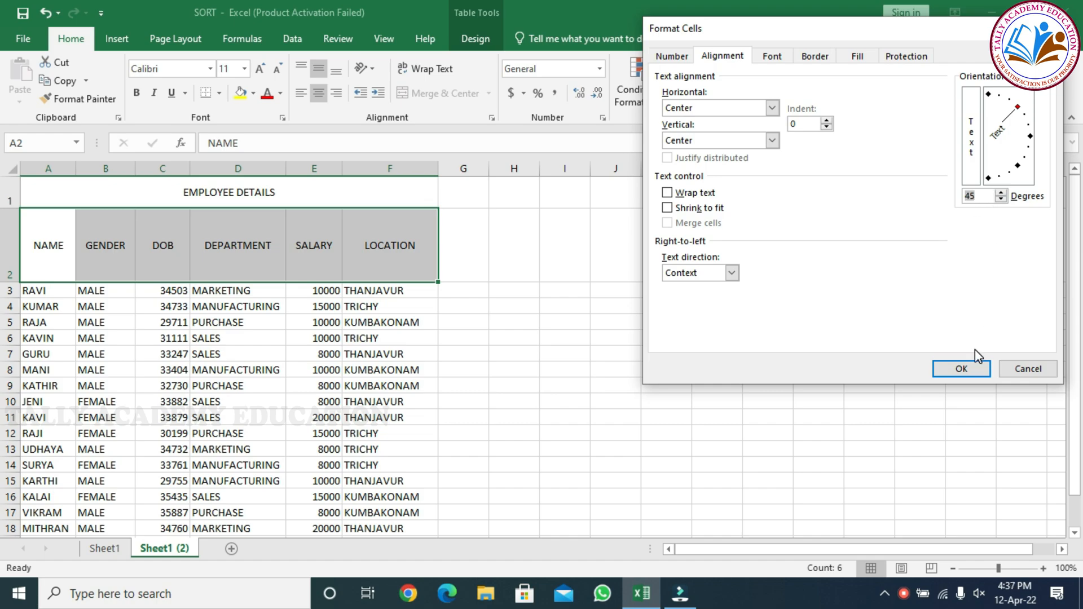
{"action": "left_click", "coordinate": [968, 369]}
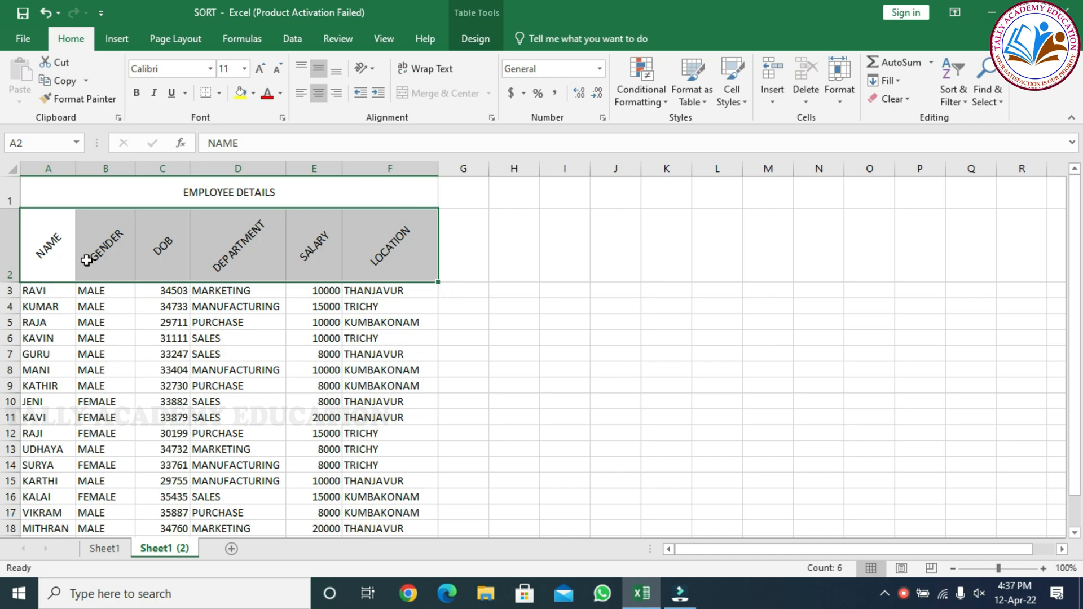
Set the text orientation of the column headers in A2 to F2 to 90 degrees.
{"action": "left_click", "coordinate": [492, 120]}
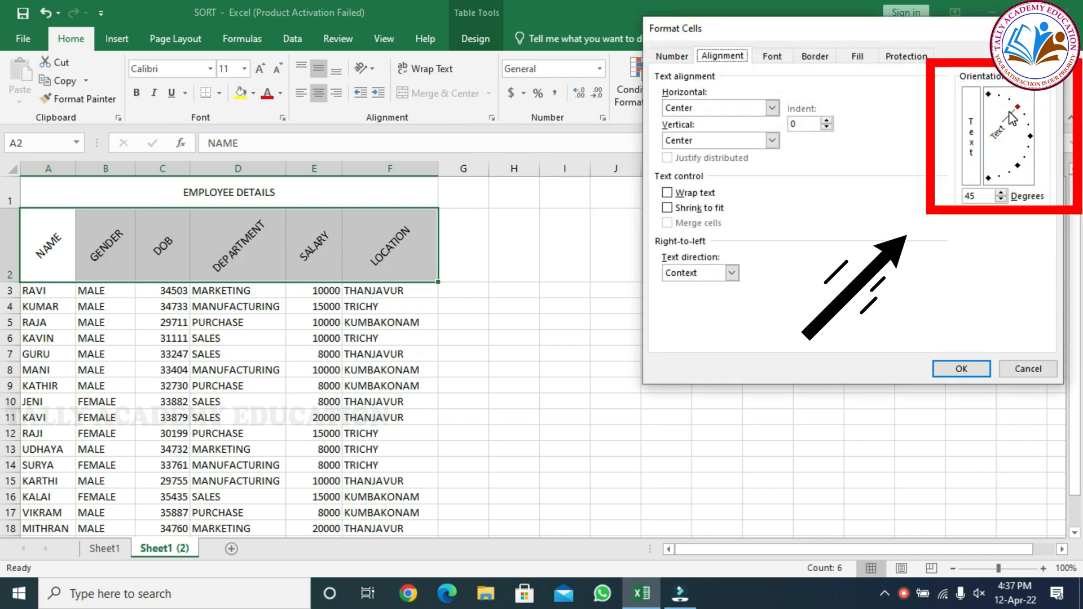
{"action": "left_click_drag", "start_coordinate": [1019, 109], "coordinate": [992, 100]}
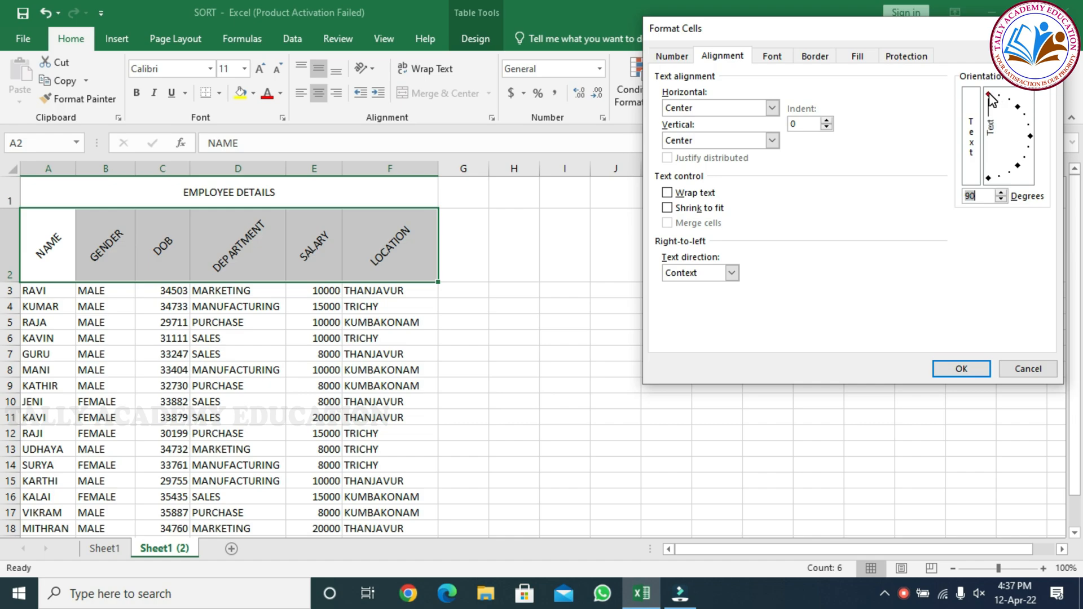
{"action": "left_click", "coordinate": [962, 368]}
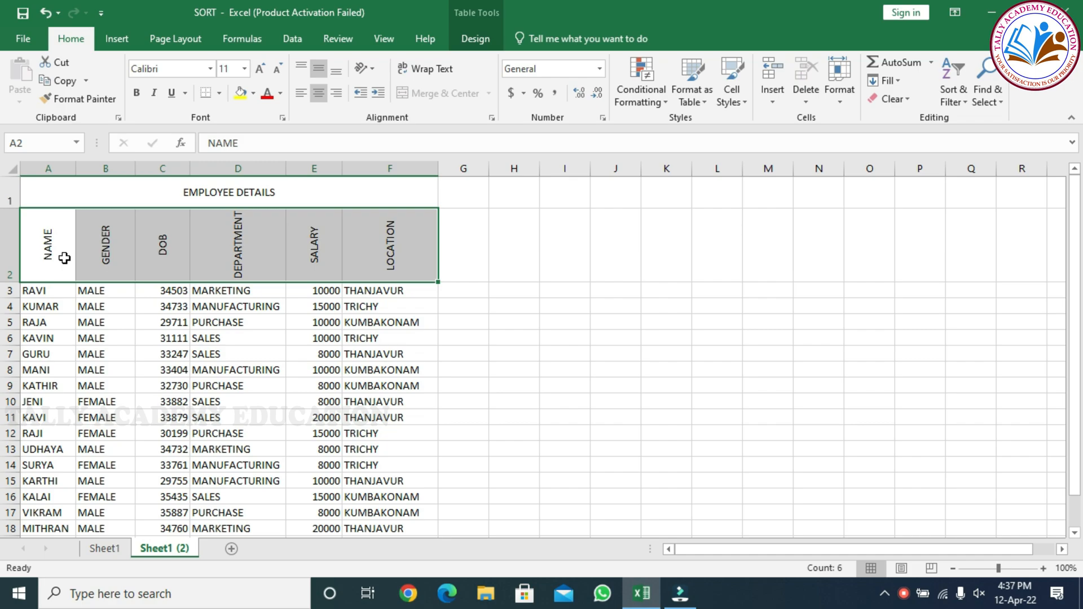
Set the text orientation of the column headers in A2 to F2 to 0 degrees and reduce the height of row 2.
{"action": "left_click", "coordinate": [492, 118]}
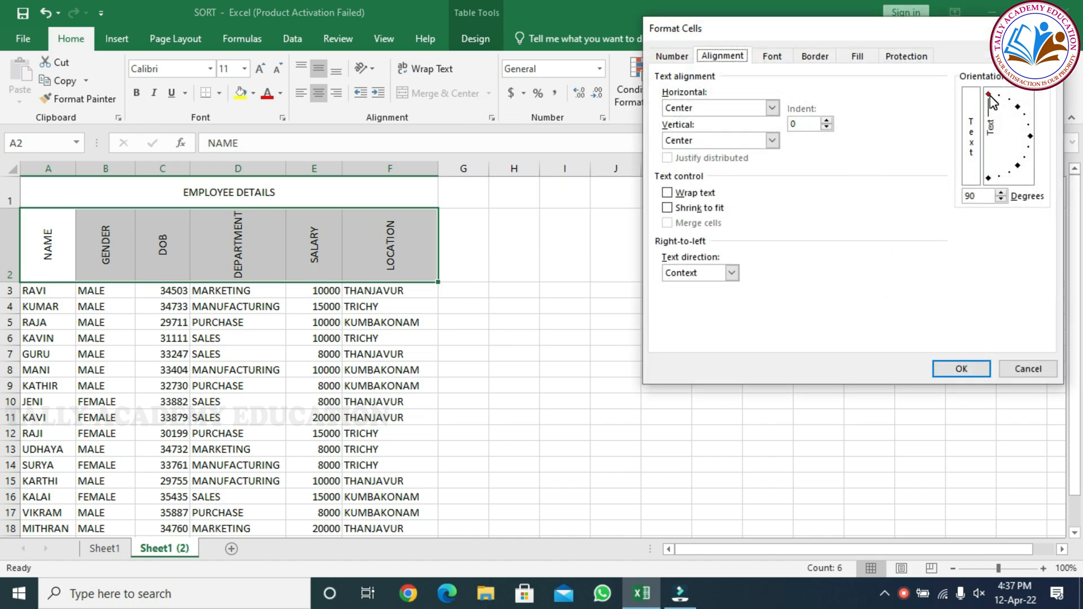
{"action": "left_click_drag", "start_coordinate": [991, 96], "coordinate": [1036, 138]}
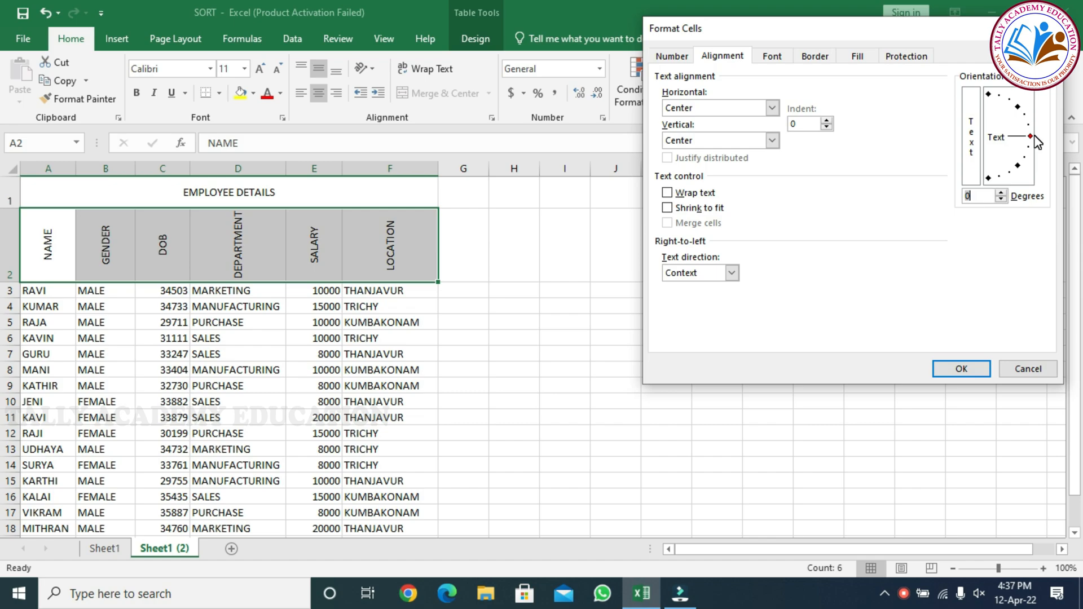
{"action": "left_click", "coordinate": [975, 371]}
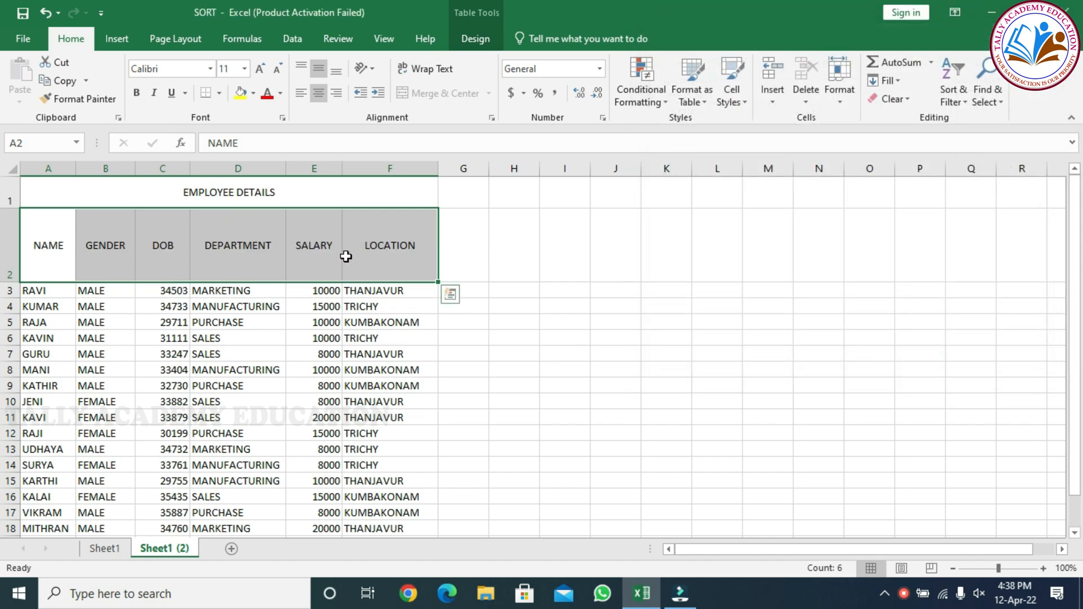
{"action": "left_click_drag", "start_coordinate": [10, 281], "coordinate": [12, 250]}
{"action": "left_click", "coordinate": [162, 225]}
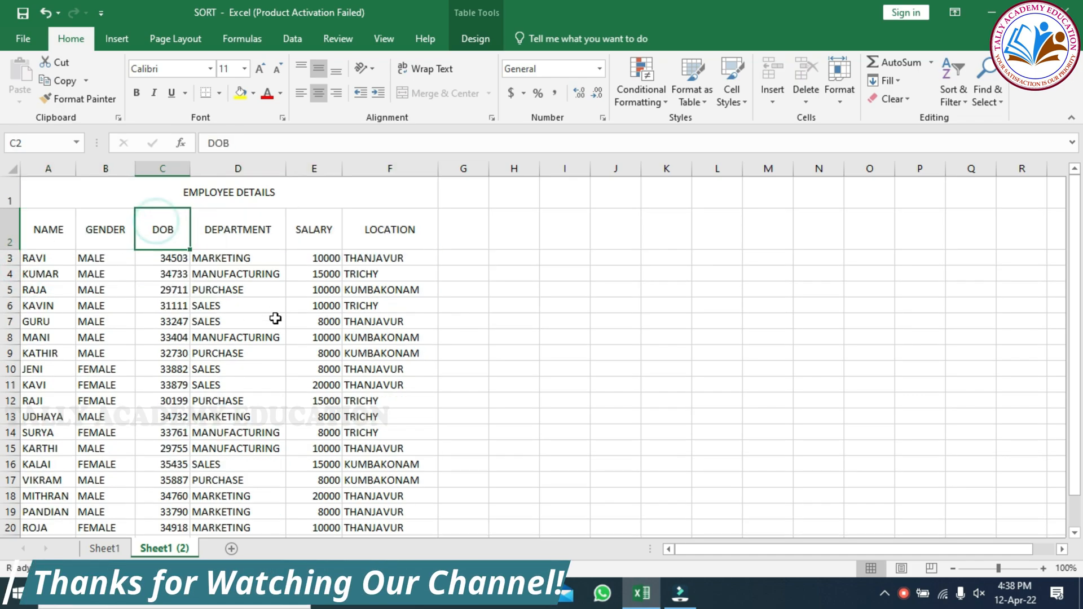
View the font settings in the cell format options for the DOB header and for the merged title.
{"action": "left_click", "coordinate": [491, 117]}
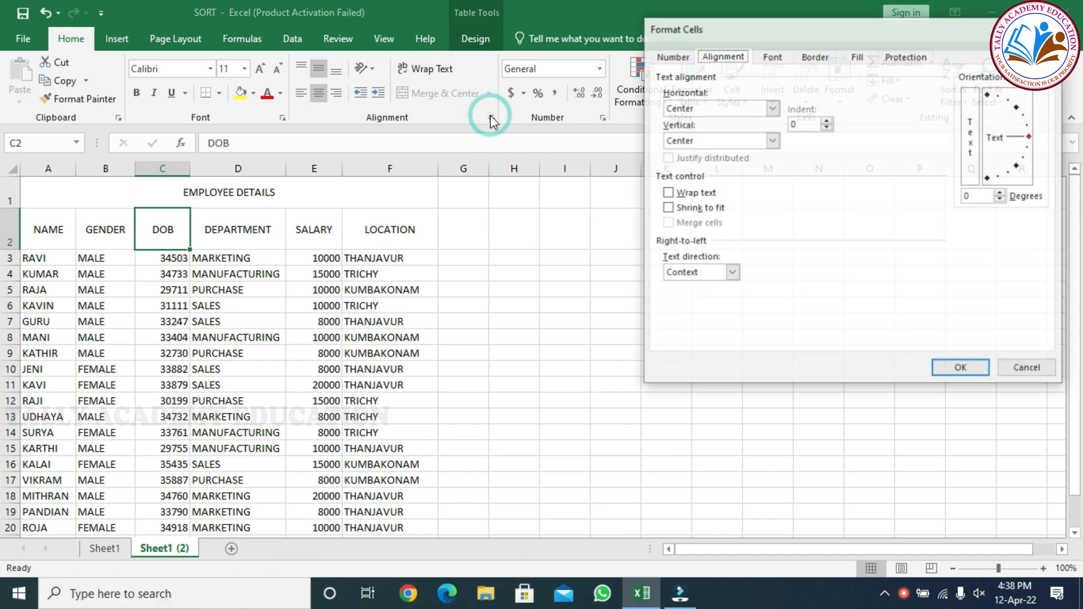
{"action": "left_click", "coordinate": [771, 56]}
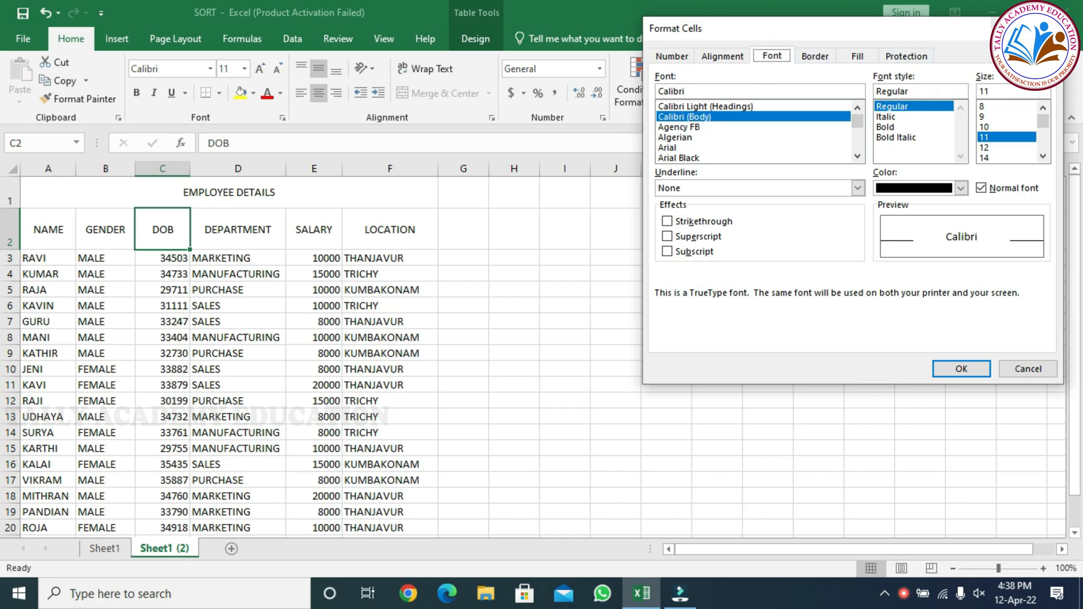
{"action": "left_click_drag", "start_coordinate": [941, 30], "coordinate": [946, 56]}
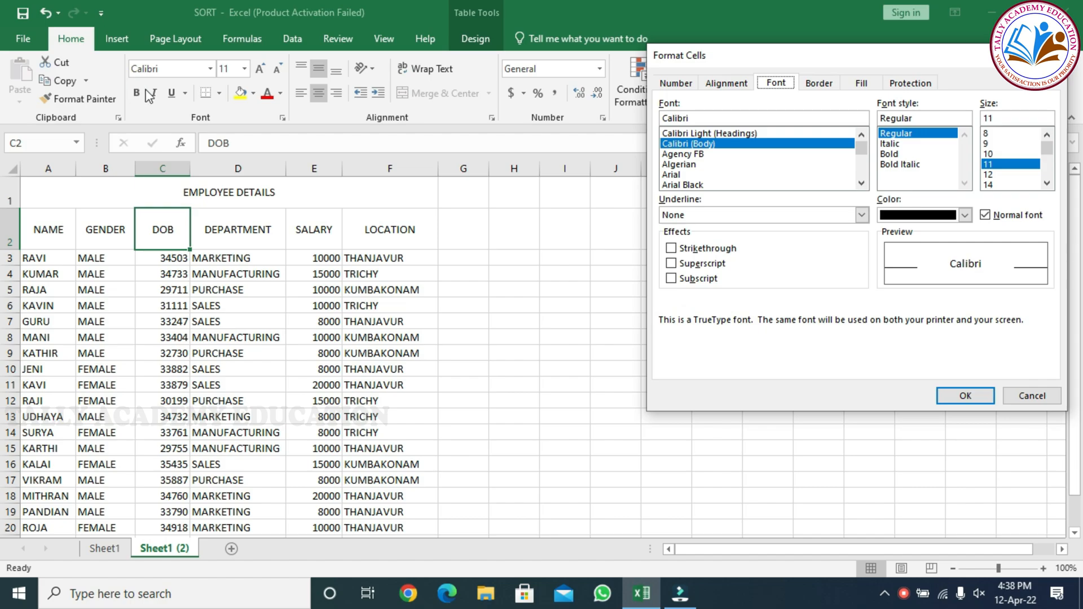
{"action": "left_click", "coordinate": [1053, 56]}
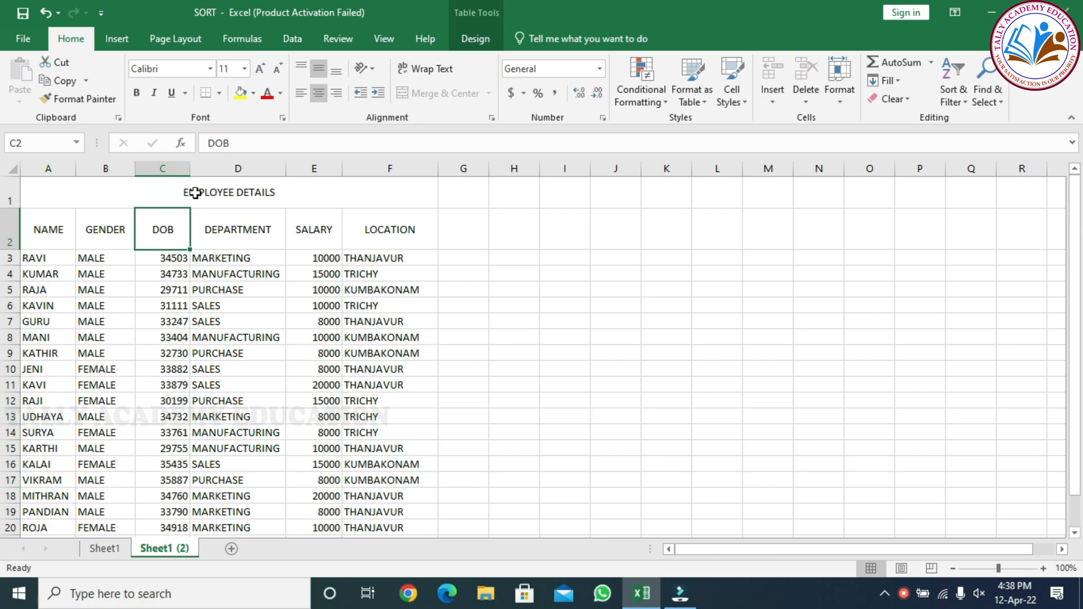
{"action": "left_click", "coordinate": [195, 193]}
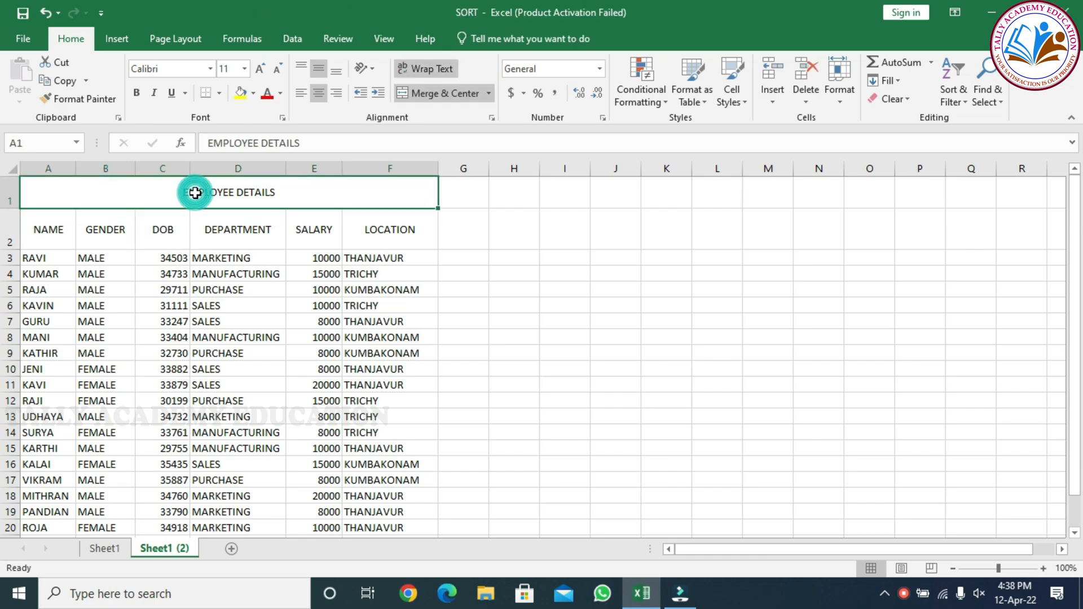
{"action": "left_click", "coordinate": [492, 120]}
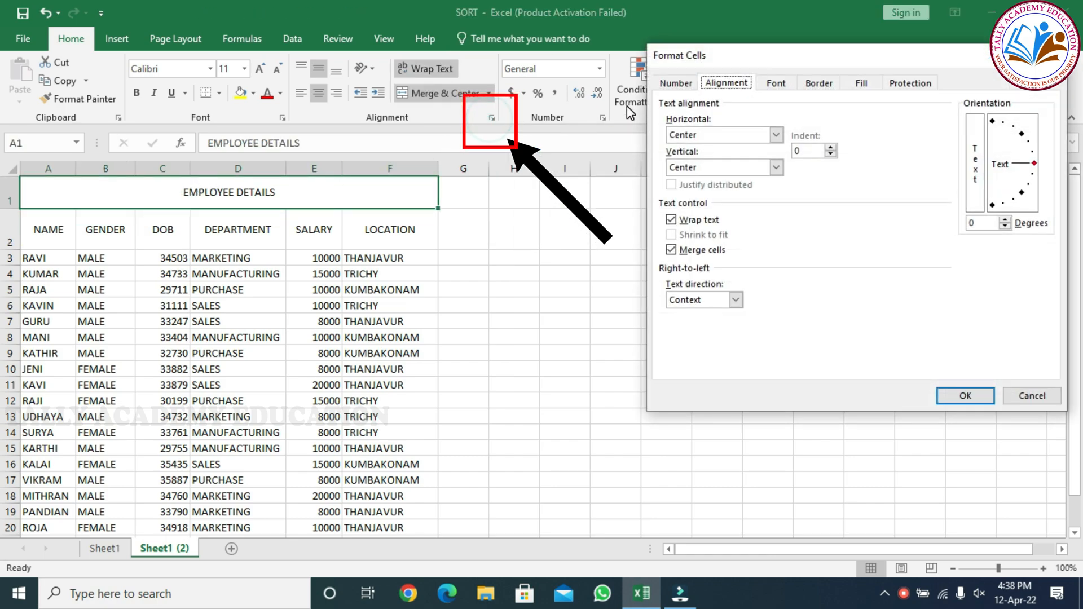
{"action": "left_click", "coordinate": [778, 84]}
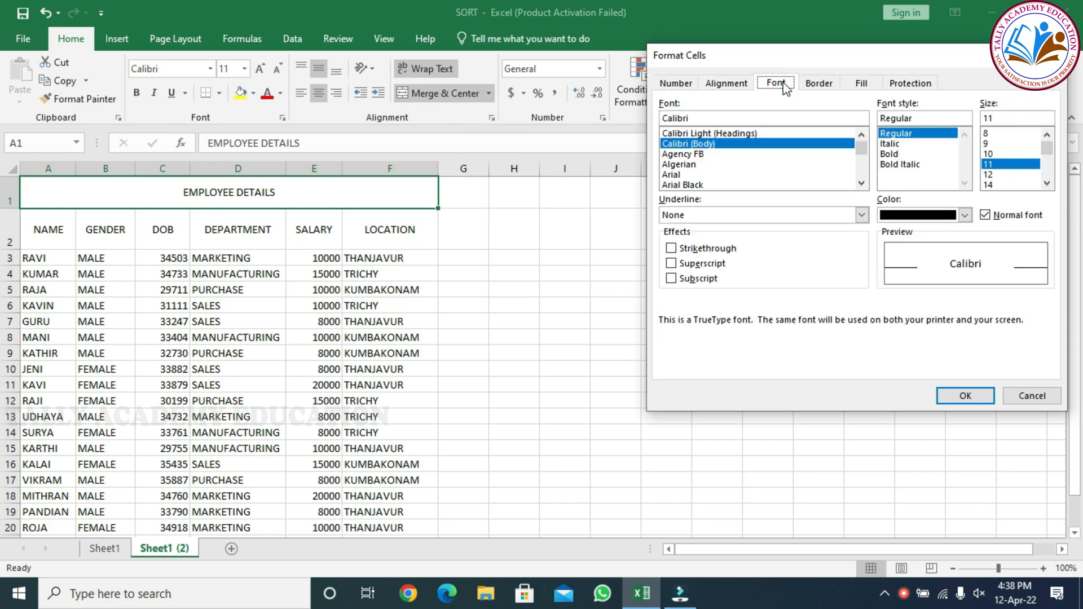
{"action": "key", "text": "Escape"}
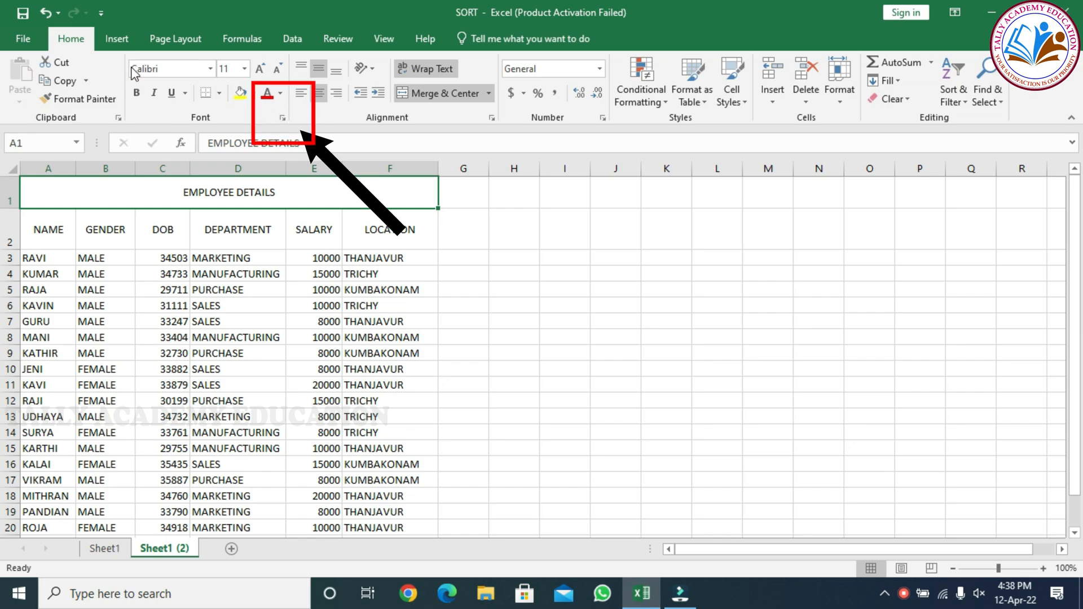
Choose Bookman Old Style as the font for the merged title EMPLOYEE DETAILS in the cell format settings.
{"action": "left_click", "coordinate": [283, 119]}
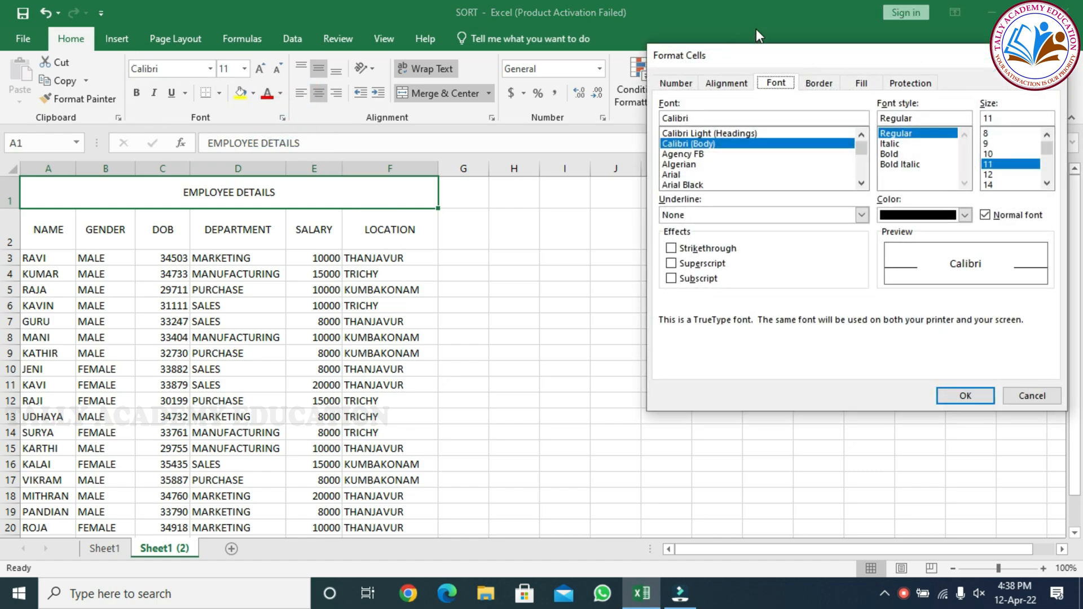
{"action": "left_click_drag", "start_coordinate": [756, 59], "coordinate": [623, 44]}
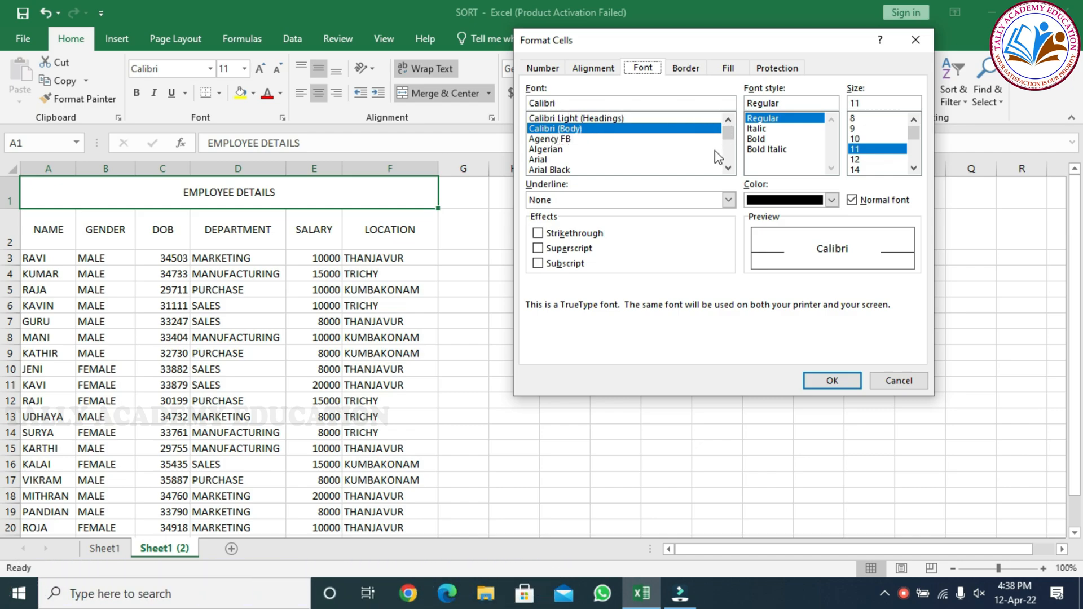
{"action": "left_click_drag", "start_coordinate": [726, 135], "coordinate": [730, 145]}
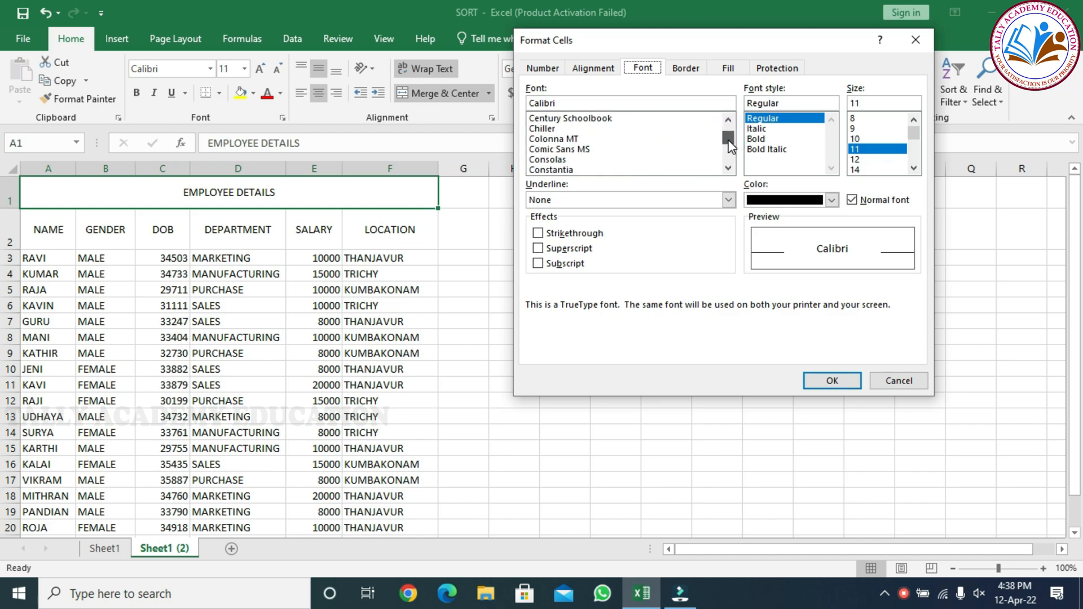
{"action": "left_click", "coordinate": [728, 120]}
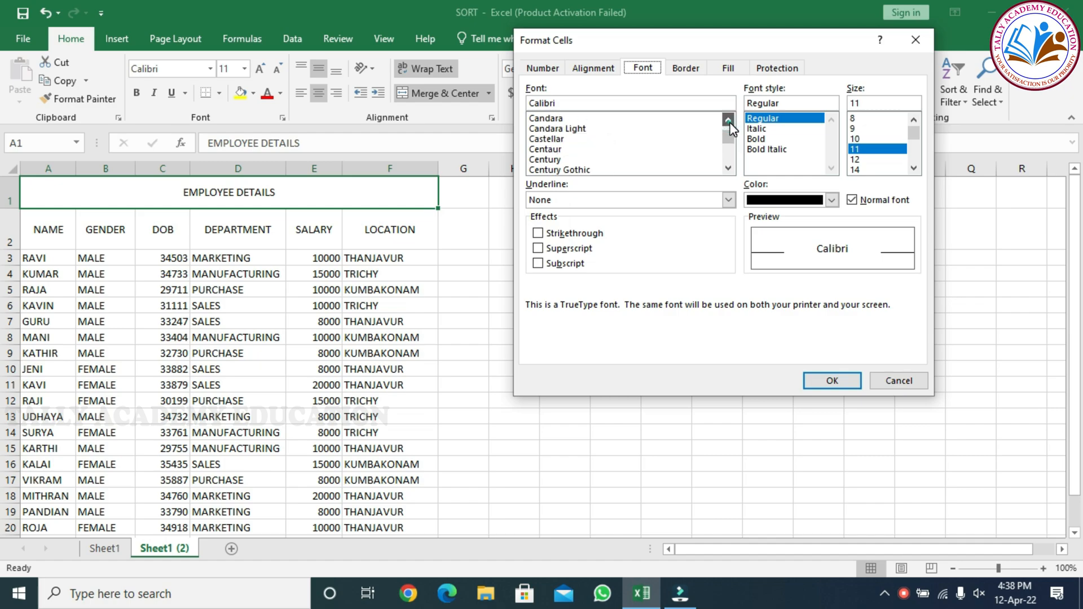
{"action": "left_click", "coordinate": [729, 120]}
{"action": "left_click", "coordinate": [729, 120]}
{"action": "left_click", "coordinate": [729, 121]}
{"action": "left_click", "coordinate": [729, 120]}
{"action": "left_click", "coordinate": [729, 121]}
{"action": "left_click", "coordinate": [729, 120]}
{"action": "left_click", "coordinate": [729, 120]}
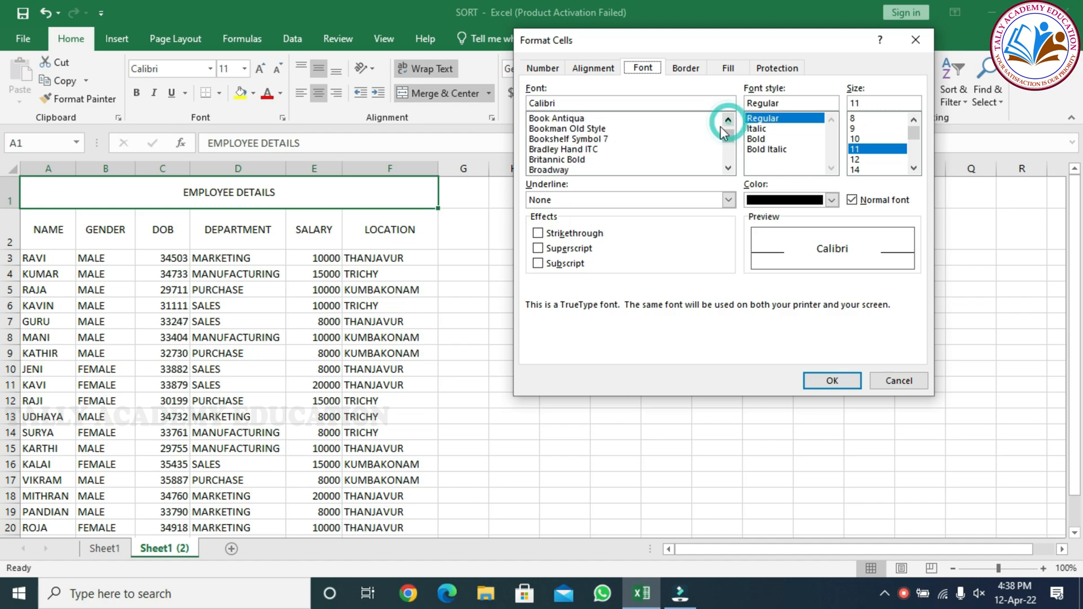
{"action": "left_click", "coordinate": [569, 129]}
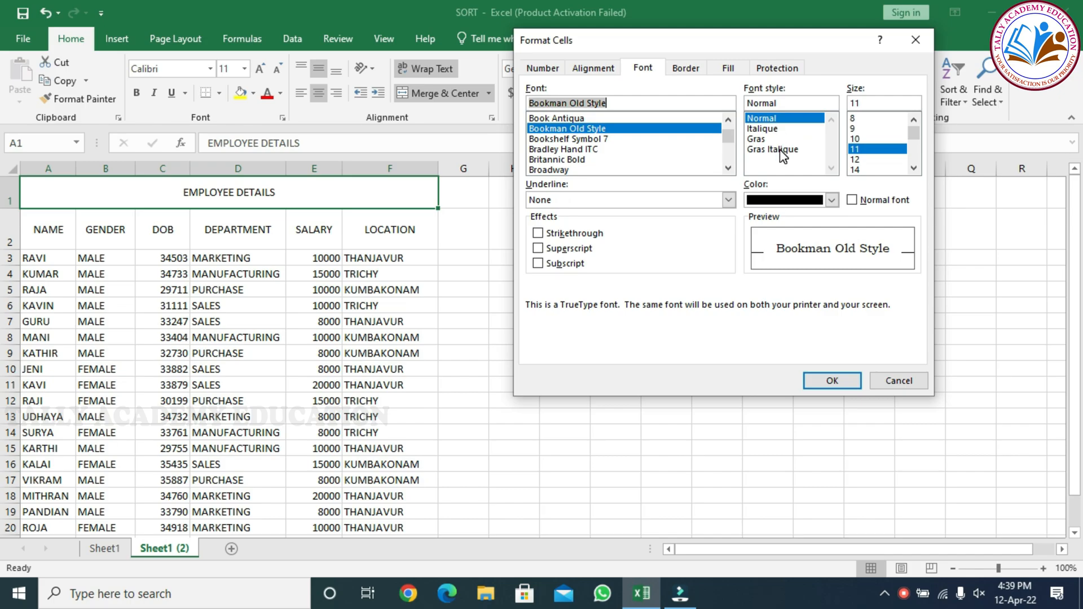
Preview the title's font styles, then set the style to Gras Italique and the size to 16.
{"action": "left_click", "coordinate": [767, 128]}
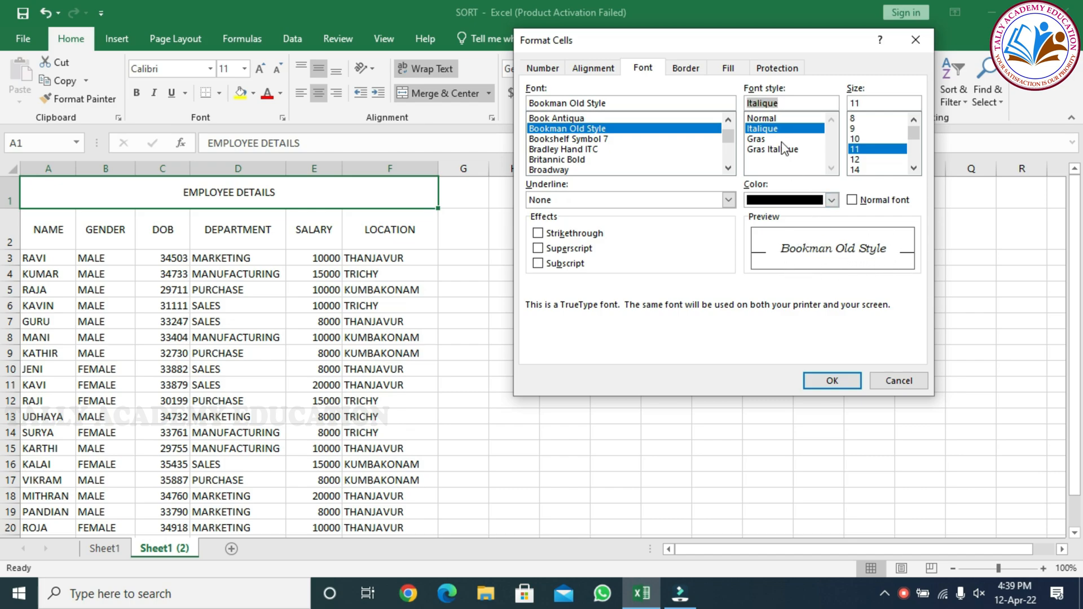
{"action": "left_click", "coordinate": [759, 139]}
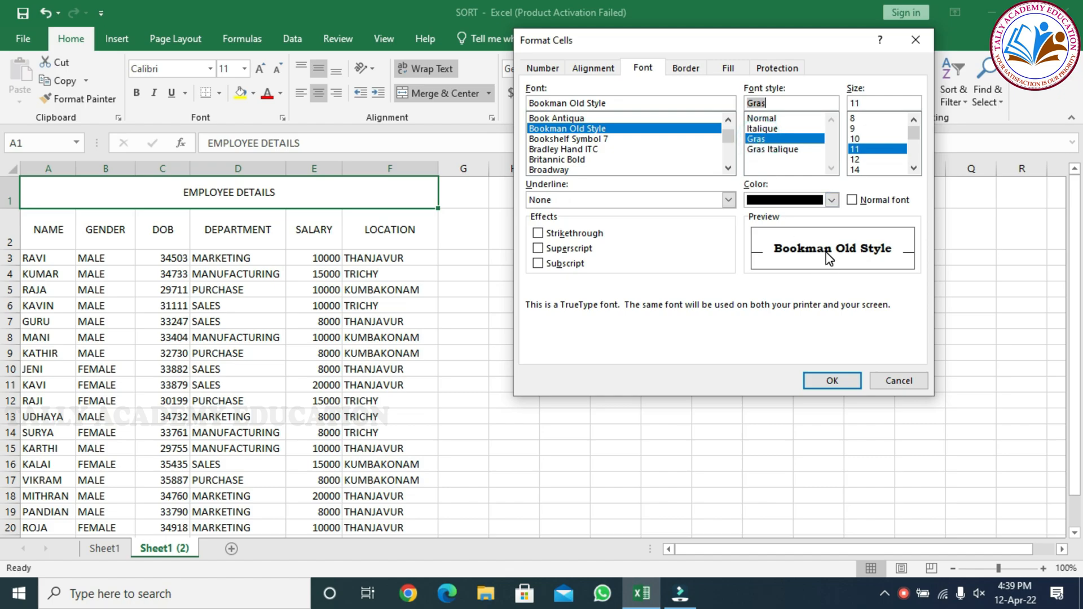
{"action": "left_click", "coordinate": [773, 149]}
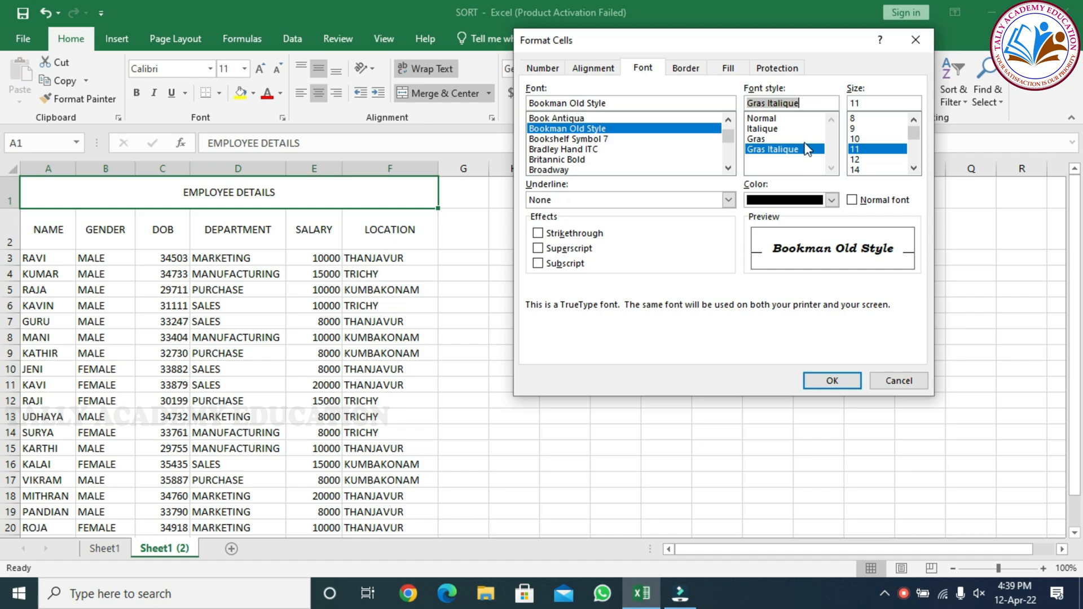
{"action": "left_click", "coordinate": [914, 168]}
{"action": "left_click", "coordinate": [915, 168]}
{"action": "left_click", "coordinate": [866, 140]}
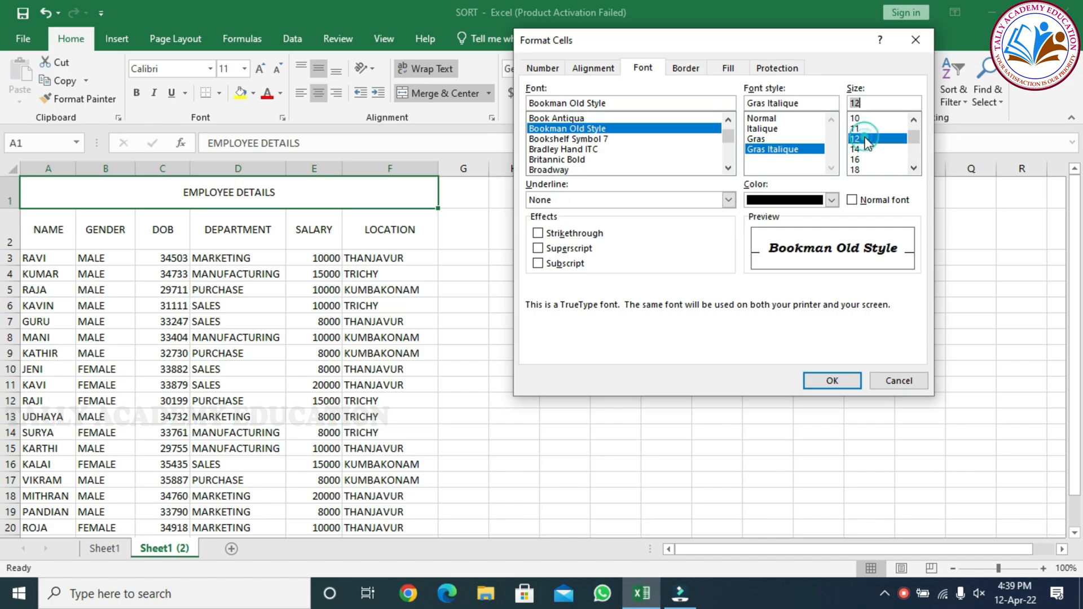
{"action": "left_click", "coordinate": [865, 160]}
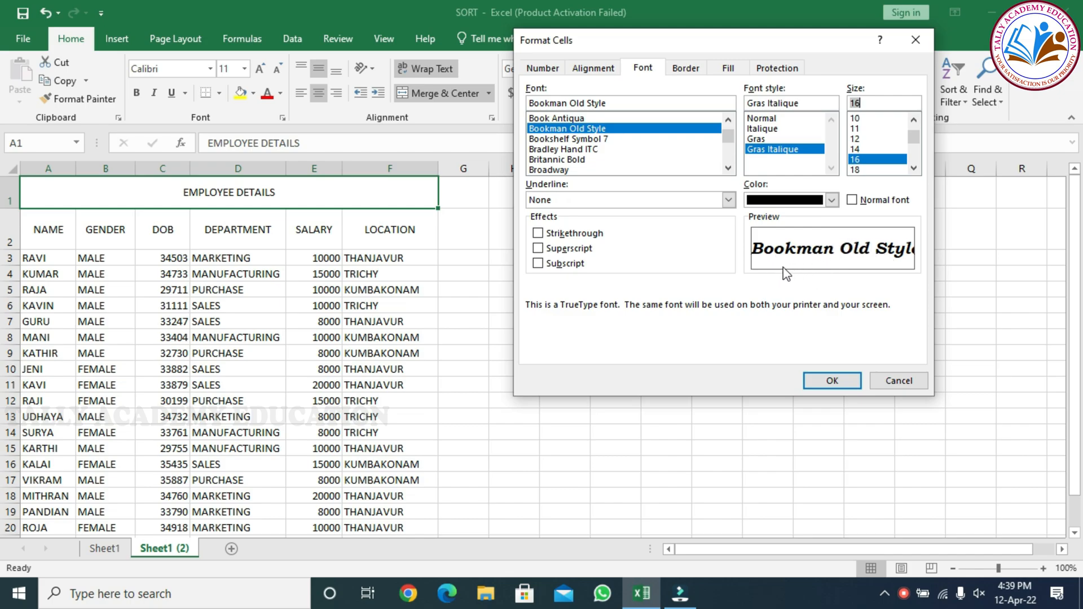
Preview the Single, Double and Single Accounting underlines for the title, then set the underline to Double.
{"action": "left_click", "coordinate": [728, 201]}
{"action": "left_click", "coordinate": [625, 225]}
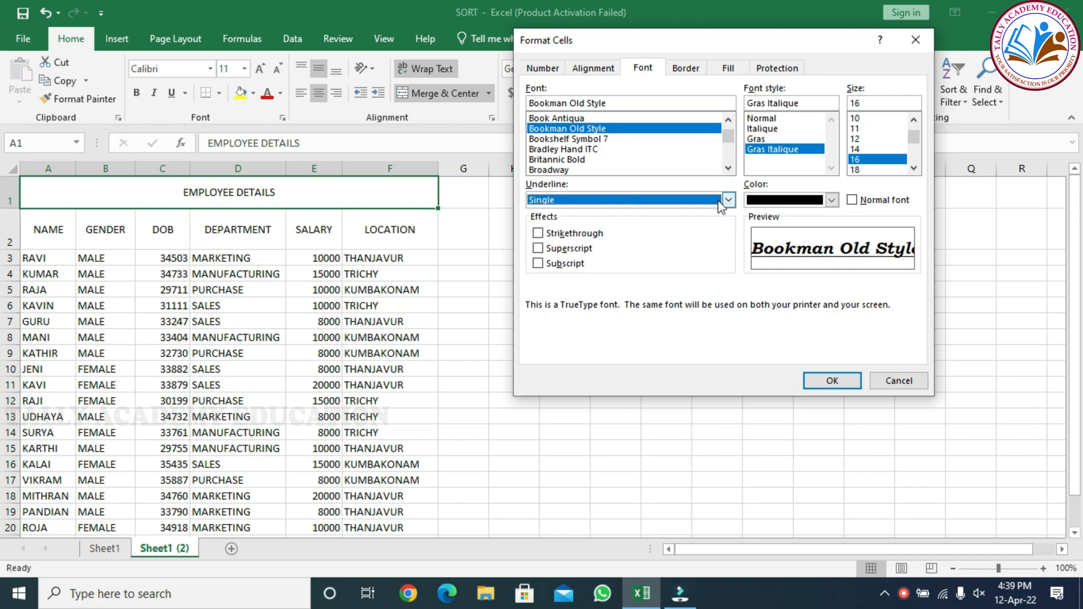
{"action": "left_click", "coordinate": [728, 201]}
{"action": "left_click", "coordinate": [668, 232]}
{"action": "left_click", "coordinate": [728, 200]}
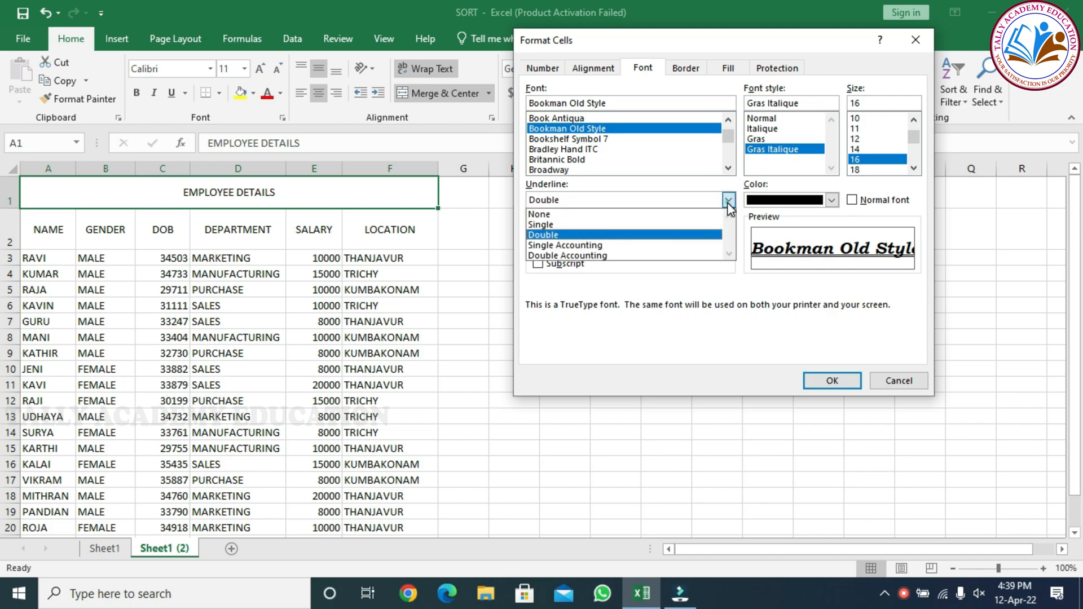
{"action": "left_click", "coordinate": [643, 245]}
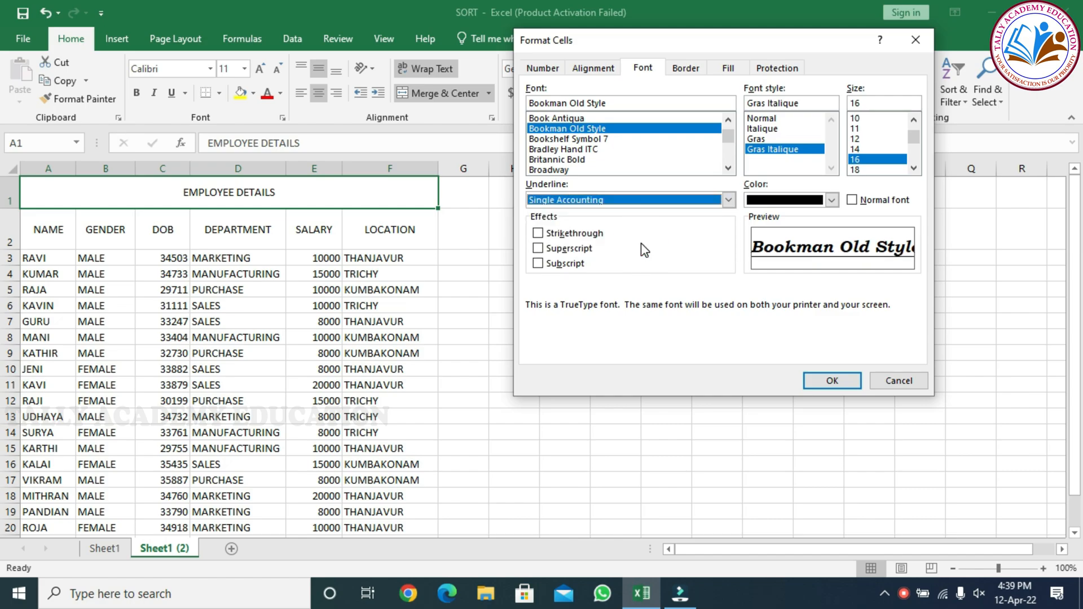
{"action": "left_click", "coordinate": [728, 200]}
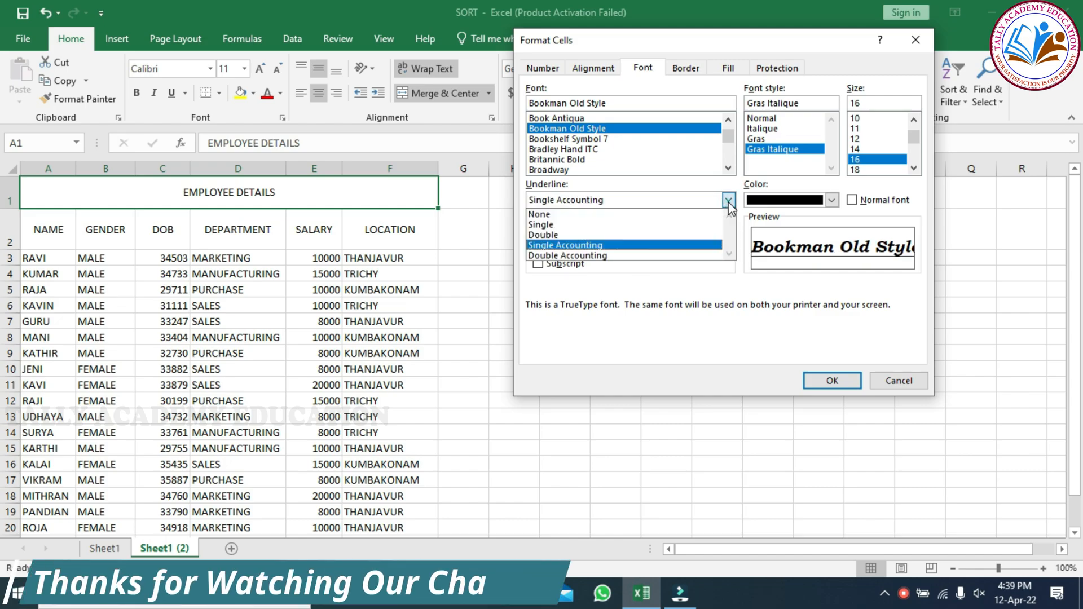
{"action": "left_click", "coordinate": [678, 227]}
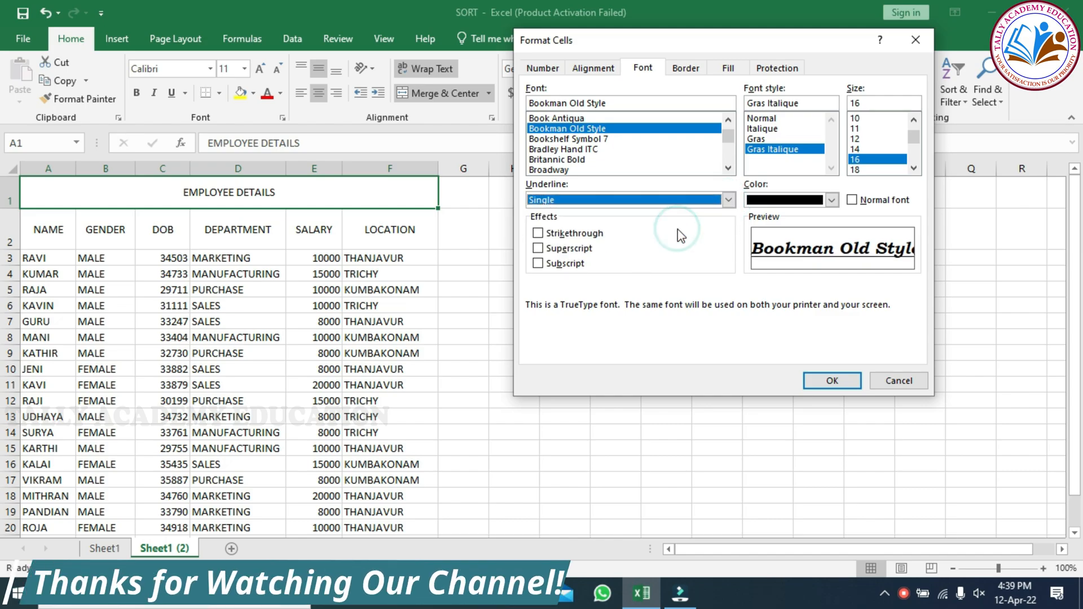
{"action": "left_click", "coordinate": [729, 199]}
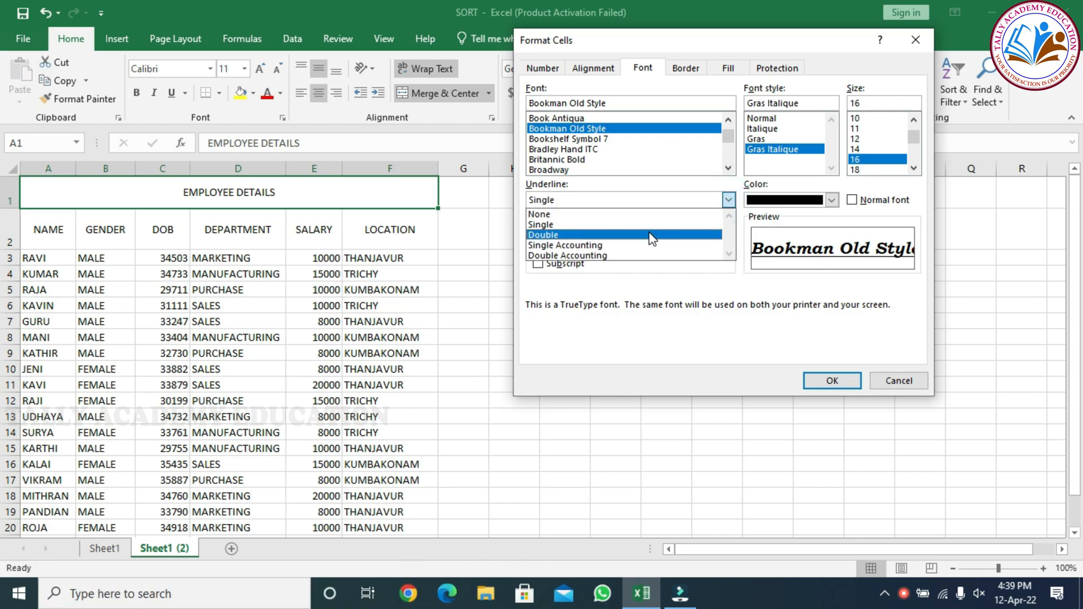
{"action": "left_click", "coordinate": [653, 235]}
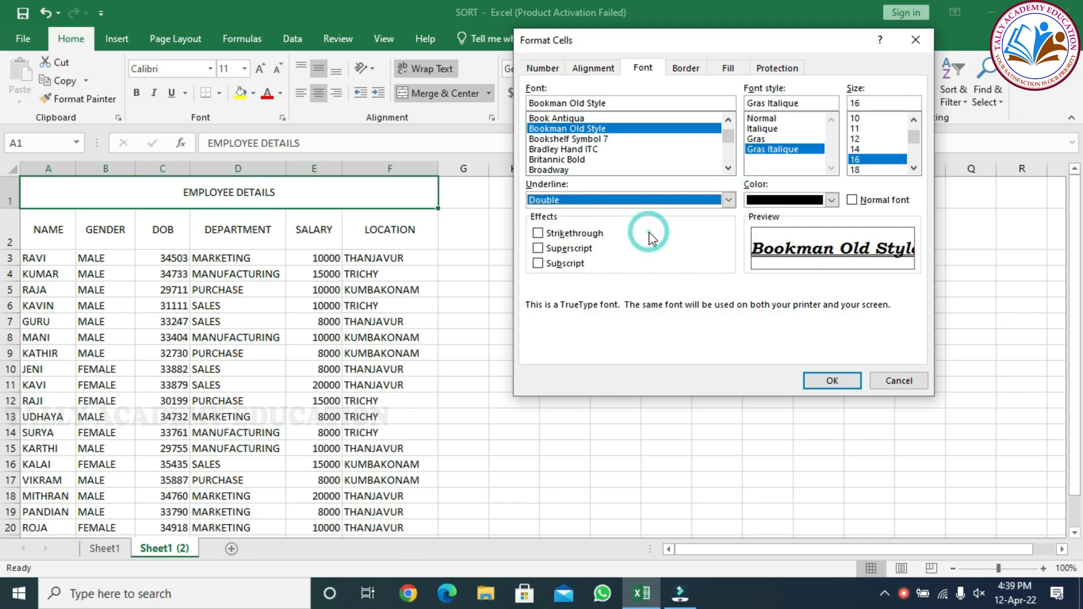
Preview the Strikethrough effect on the title, turn it off again and apply the font settings.
{"action": "left_click", "coordinate": [539, 233]}
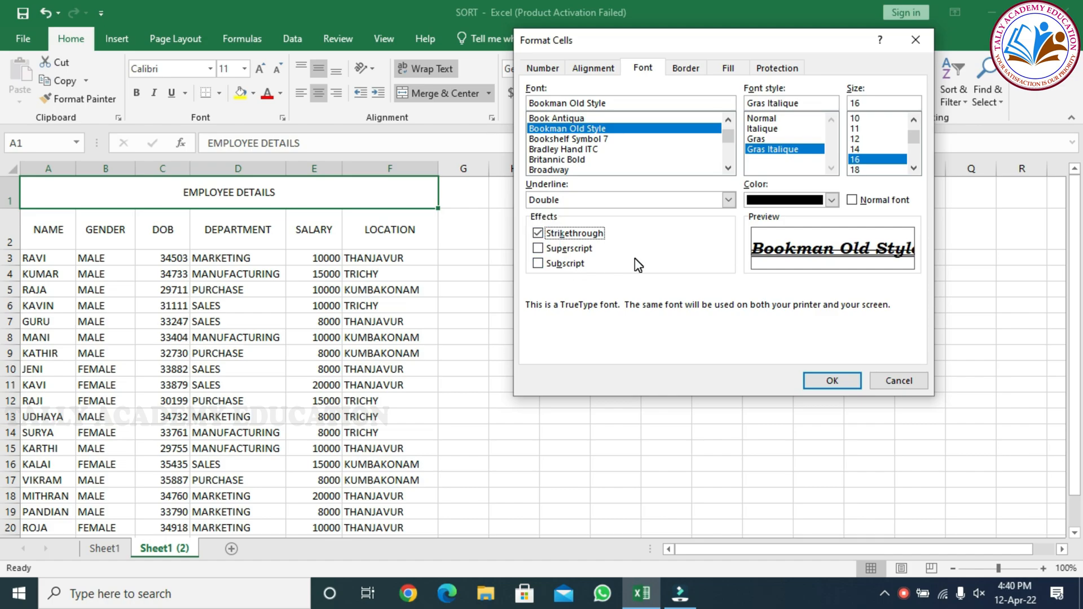
{"action": "left_click", "coordinate": [538, 234]}
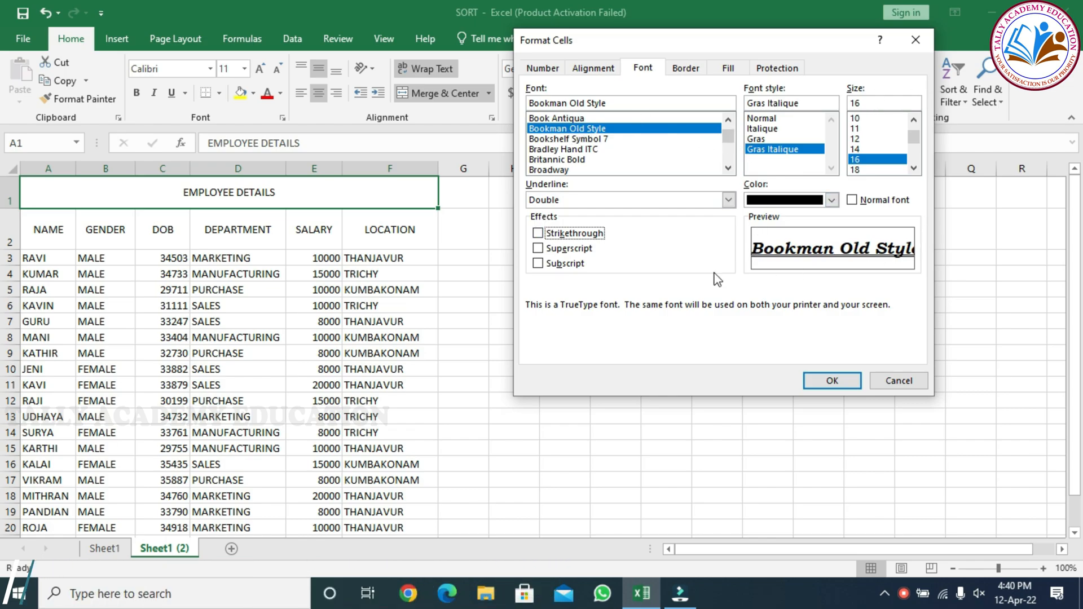
{"action": "left_click", "coordinate": [833, 380]}
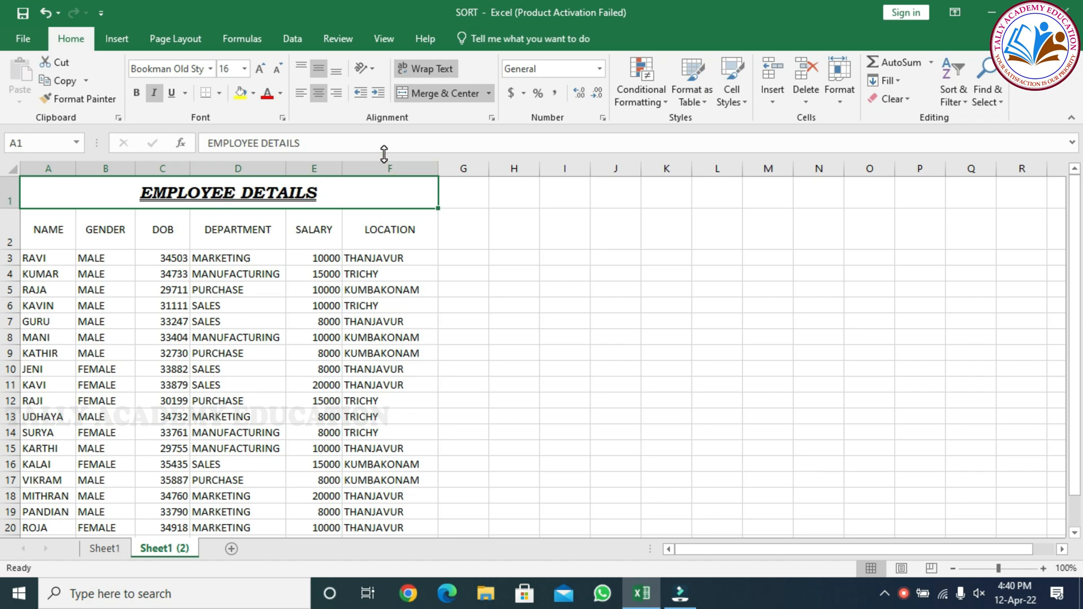
View the border options for the merged title, close the cell format settings and select empty cell K9.
{"action": "left_click", "coordinate": [283, 118]}
{"action": "left_click", "coordinate": [685, 69]}
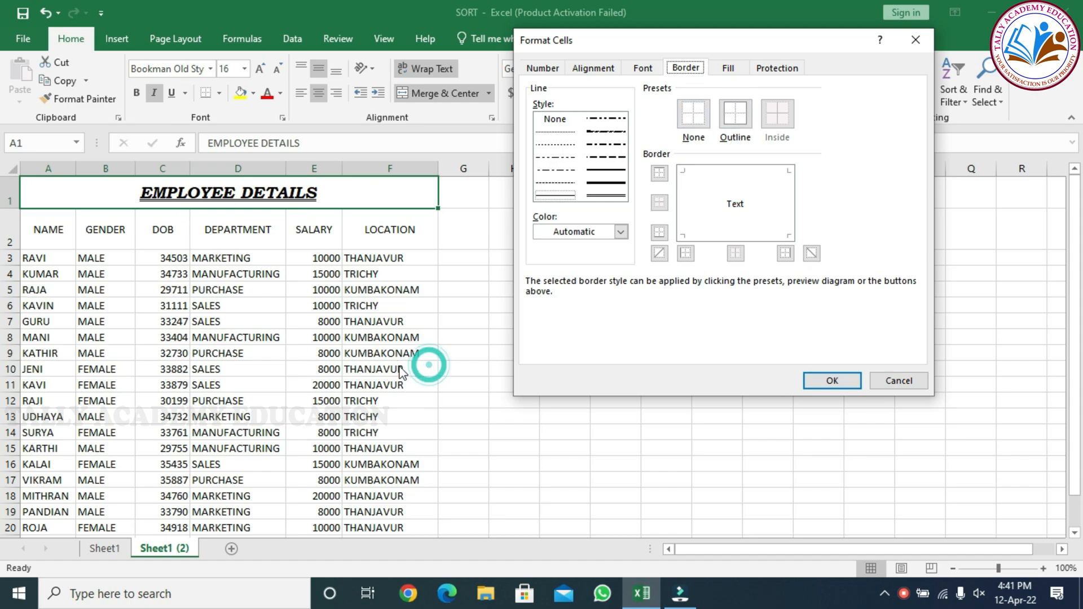
{"action": "left_click", "coordinate": [916, 40]}
{"action": "left_click", "coordinate": [667, 351]}
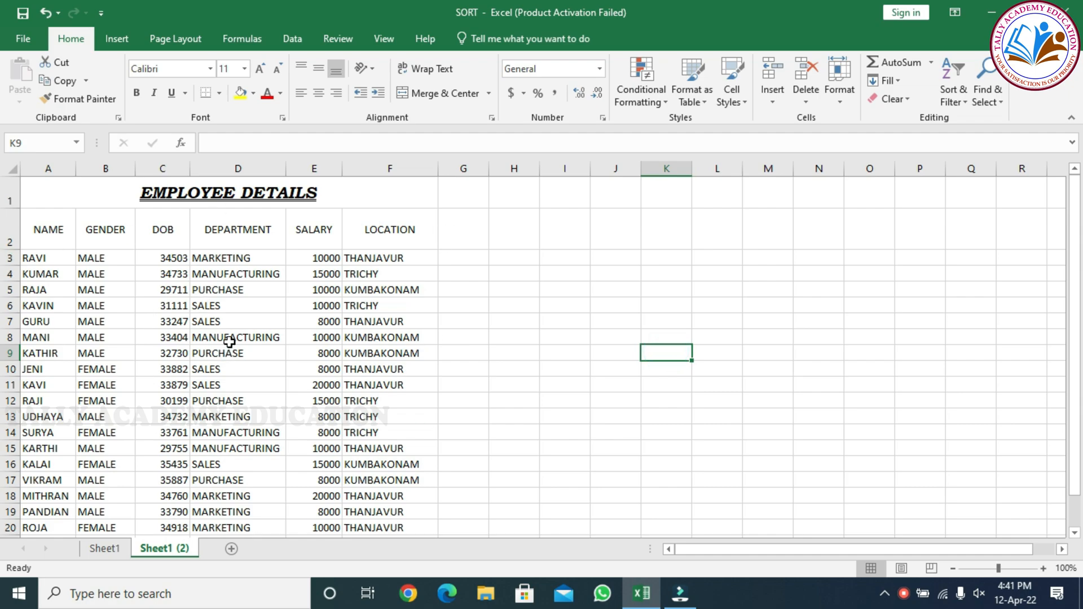
Select the employee table from the title through row 20 and set a heavy slanted dash-dot outline border for it.
{"action": "left_click_drag", "start_coordinate": [52, 190], "coordinate": [299, 525]}
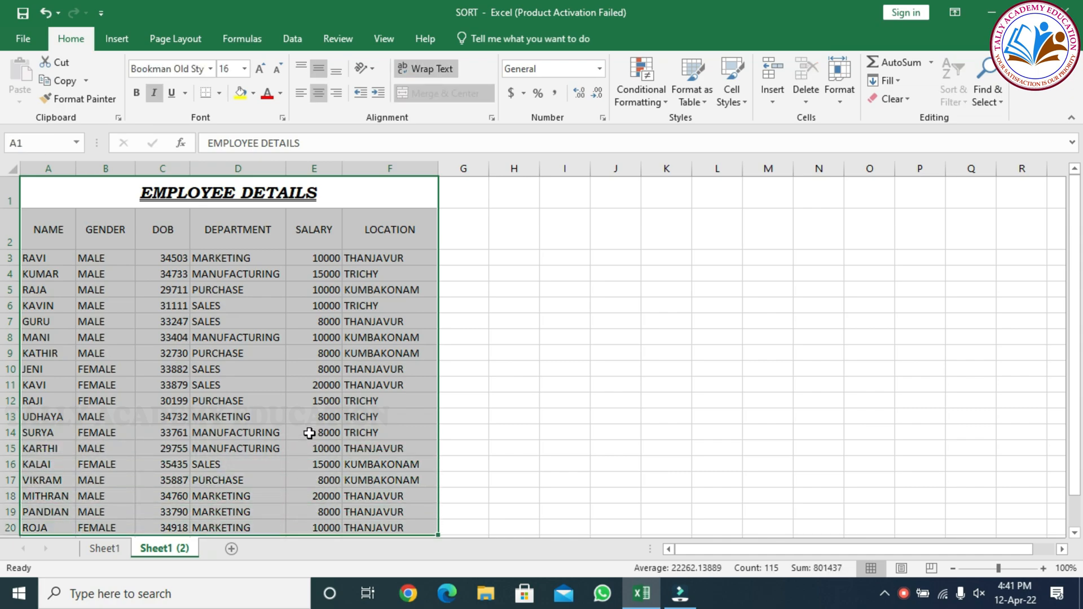
{"action": "left_click", "coordinate": [282, 118]}
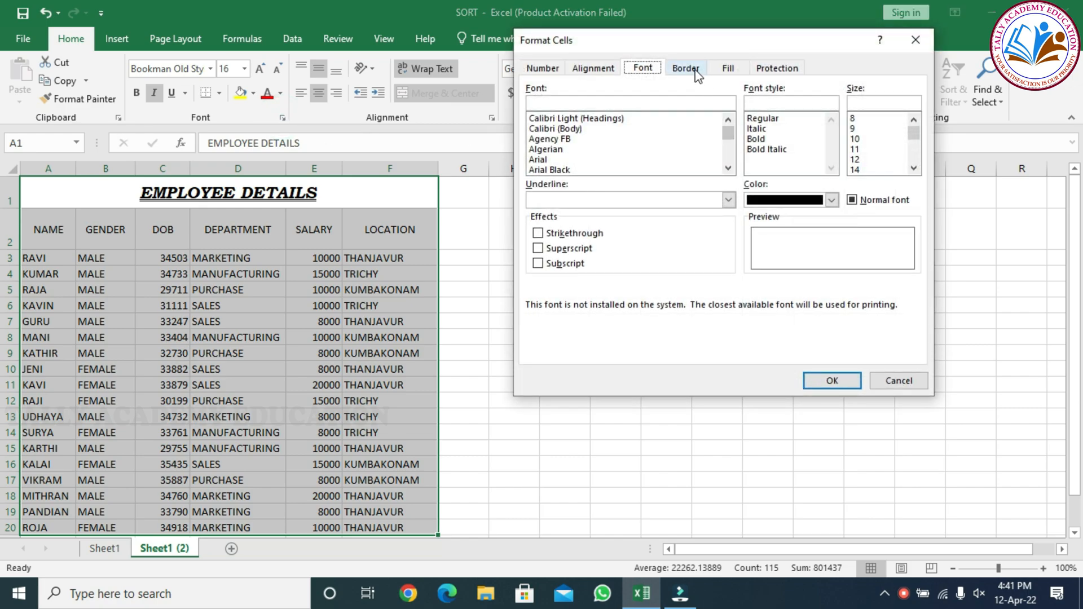
{"action": "left_click", "coordinate": [686, 68]}
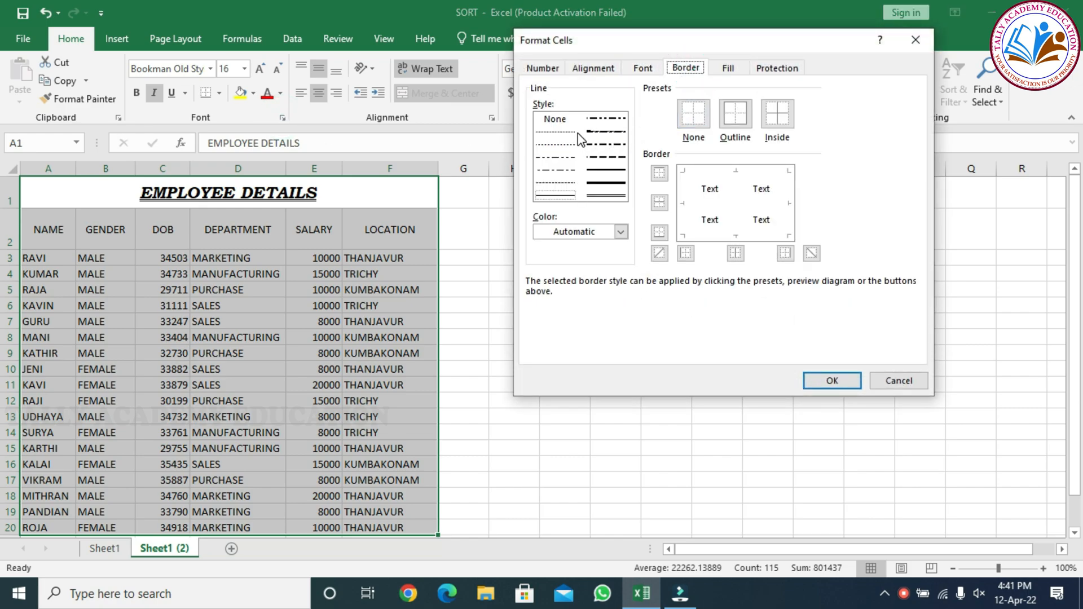
{"action": "left_click", "coordinate": [617, 192]}
{"action": "left_click", "coordinate": [604, 133]}
{"action": "left_click", "coordinate": [735, 119]}
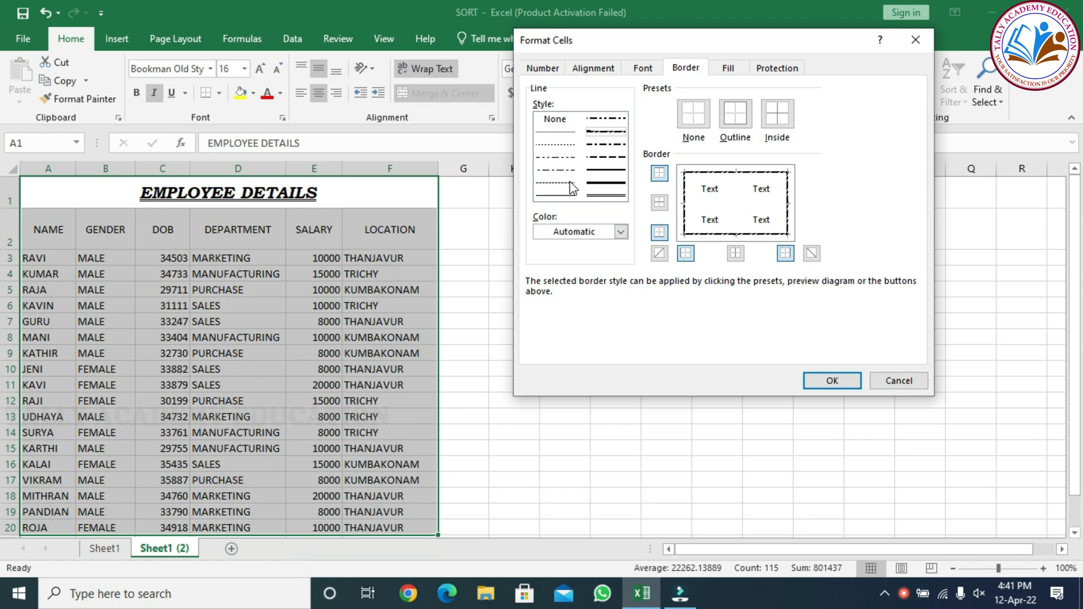
Add double-line inside borders to the selected table, apply the border settings and check the borders down to the table's last rows.
{"action": "left_click", "coordinate": [606, 196]}
{"action": "left_click", "coordinate": [777, 125]}
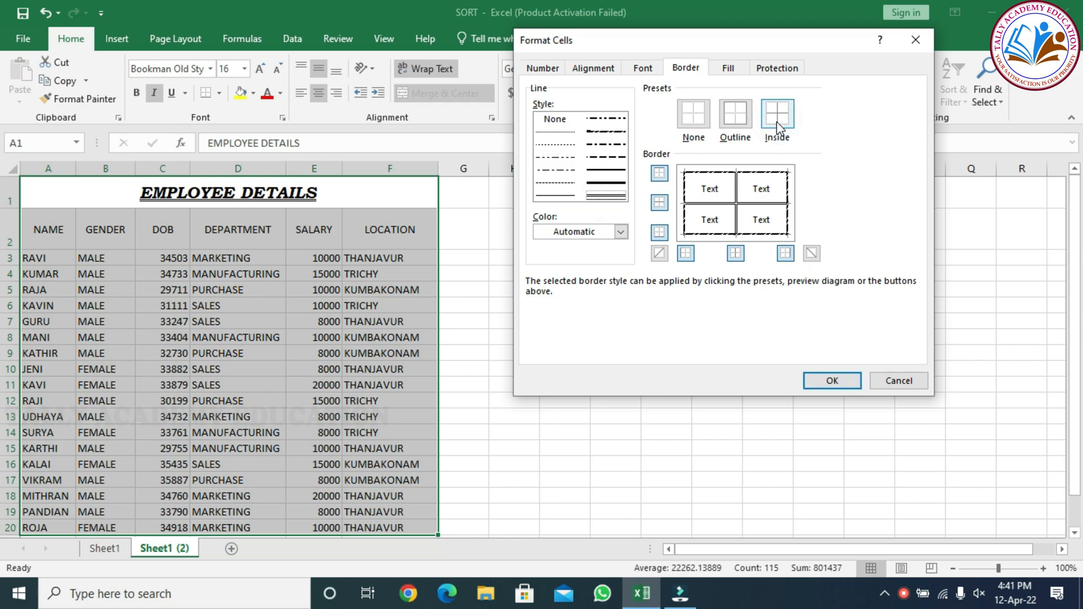
{"action": "left_click", "coordinate": [834, 382]}
{"action": "left_click", "coordinate": [263, 361]}
{"action": "left_click", "coordinate": [571, 315]}
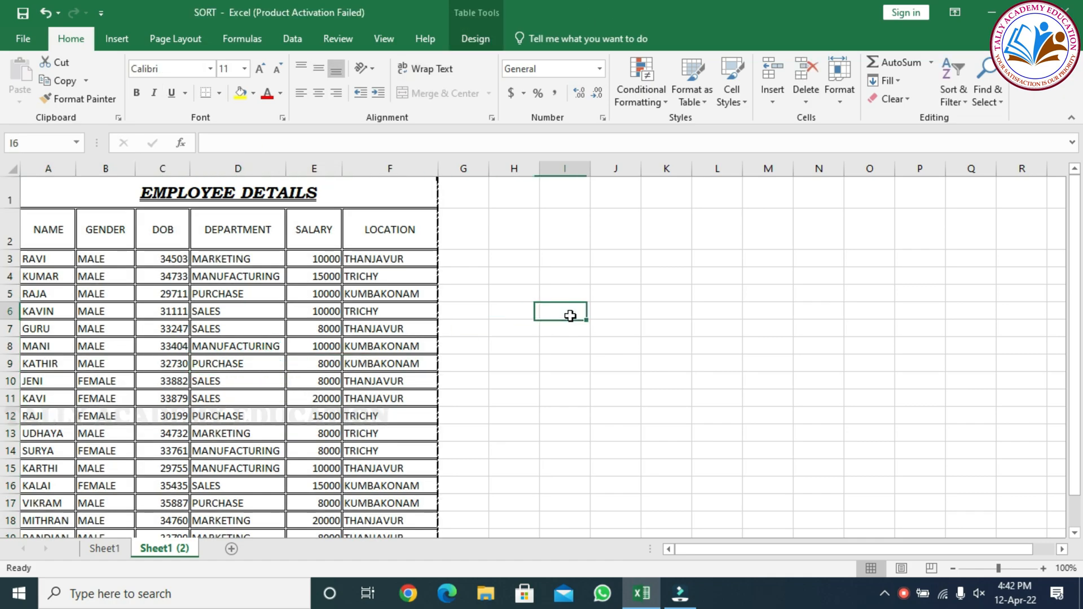
{"action": "scroll", "coordinate": [387, 395], "scroll_direction": "down", "scroll_amount": 2}
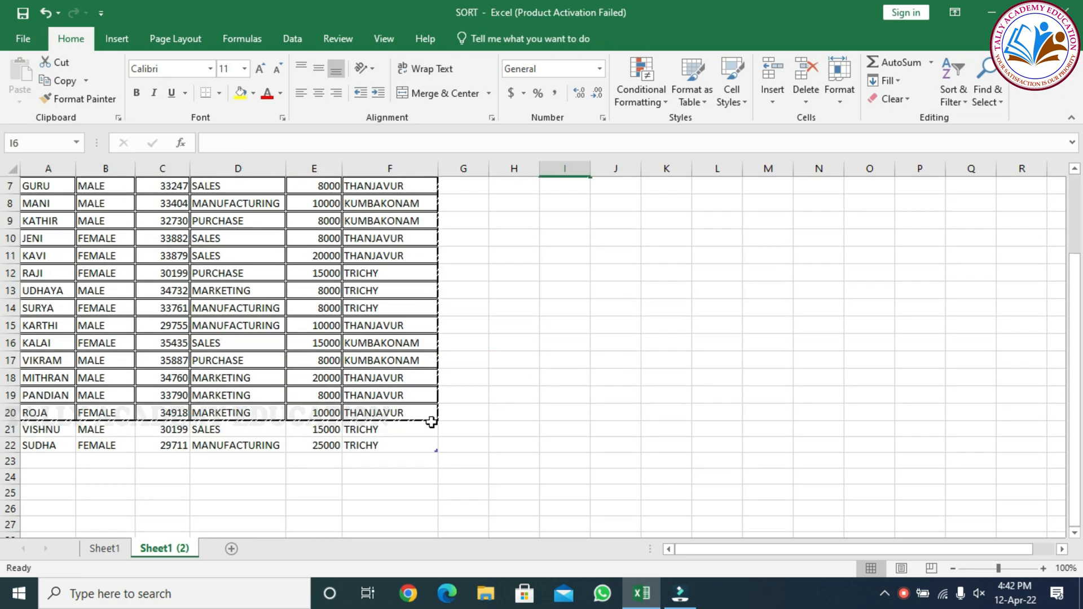
{"action": "scroll", "coordinate": [369, 364], "scroll_direction": "up", "scroll_amount": 2}
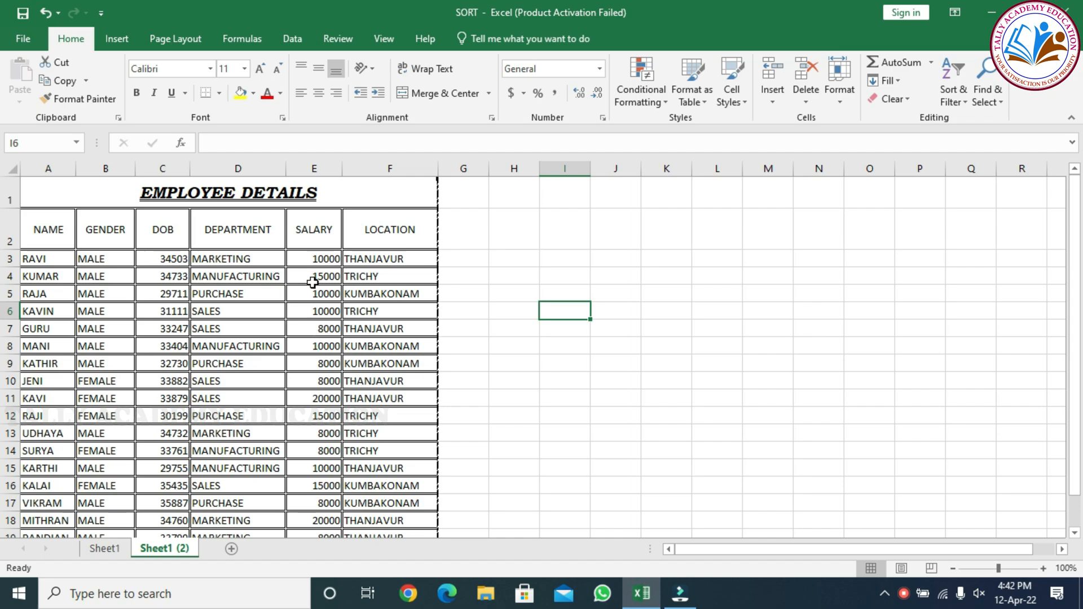
View the border options for empty cell I6 and close the cell format settings without changes.
{"action": "left_click", "coordinate": [282, 118]}
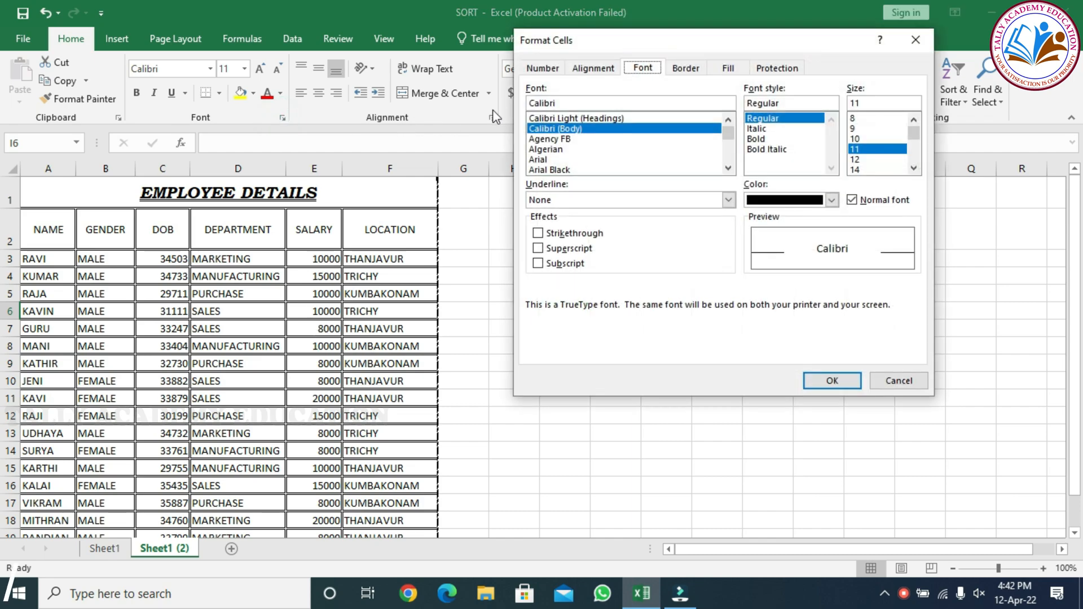
{"action": "left_click", "coordinate": [684, 68]}
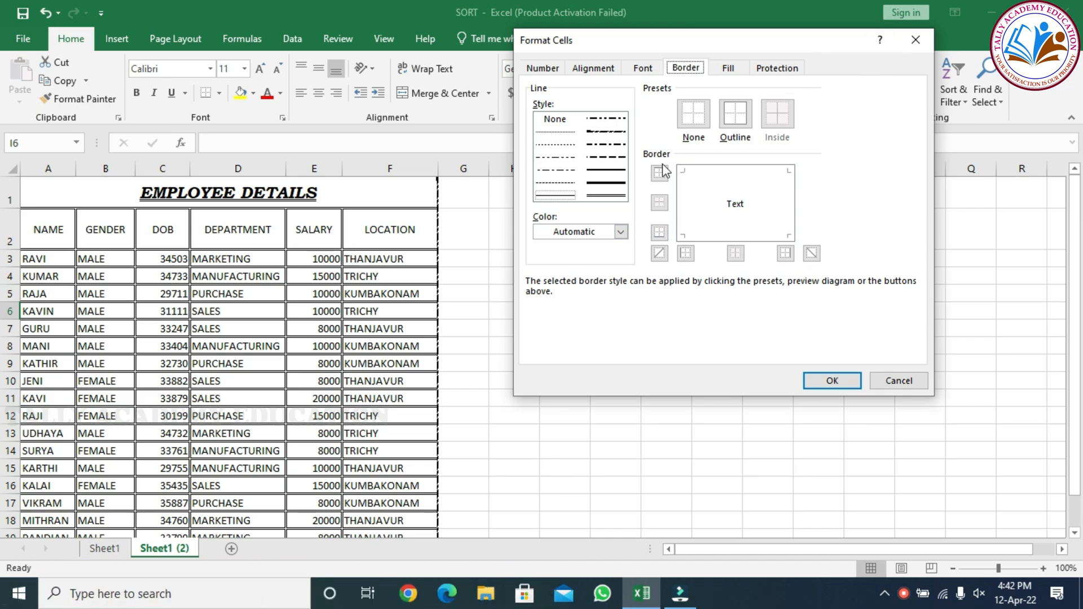
{"action": "left_click", "coordinate": [289, 257]}
{"action": "left_click", "coordinate": [915, 40]}
View the pattern colors for the merged EMPLOYEE DETAILS title, then fill its background with the medium-light theme blue.
{"action": "left_click", "coordinate": [101, 204]}
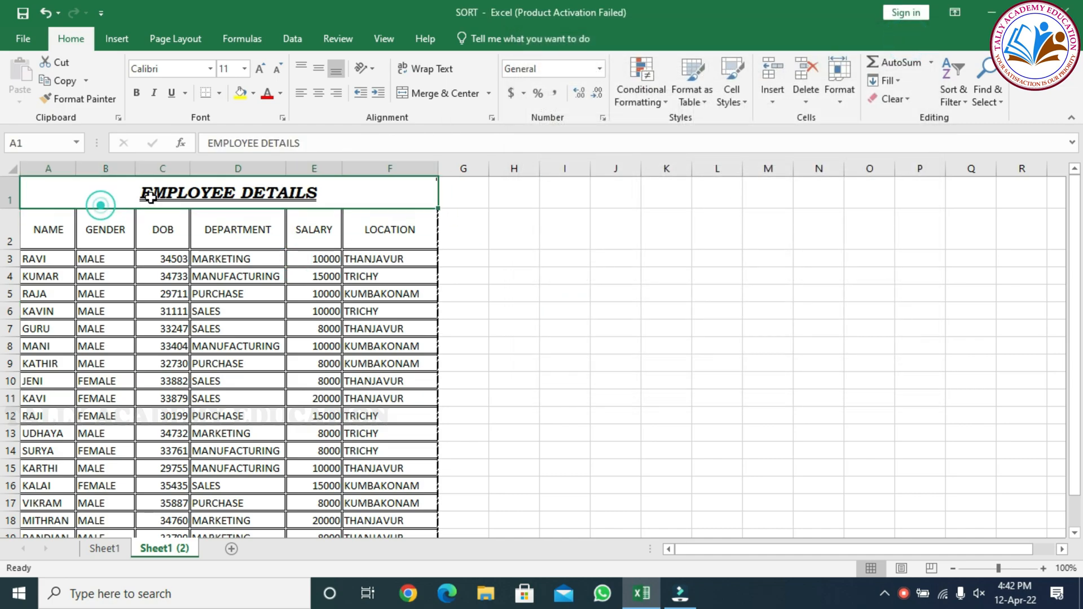
{"action": "left_click", "coordinate": [282, 118]}
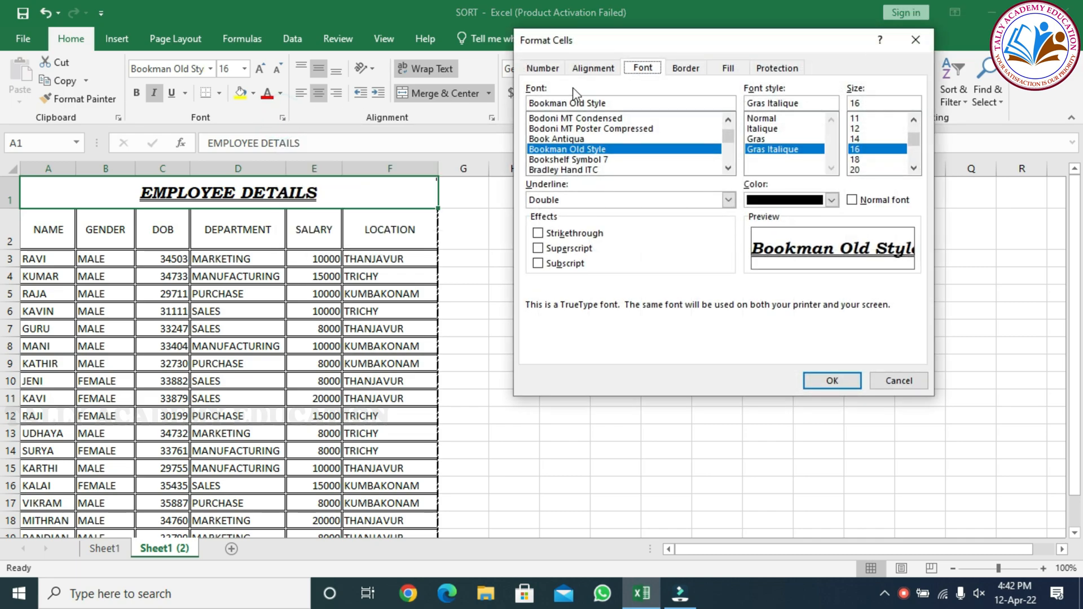
{"action": "left_click", "coordinate": [727, 68]}
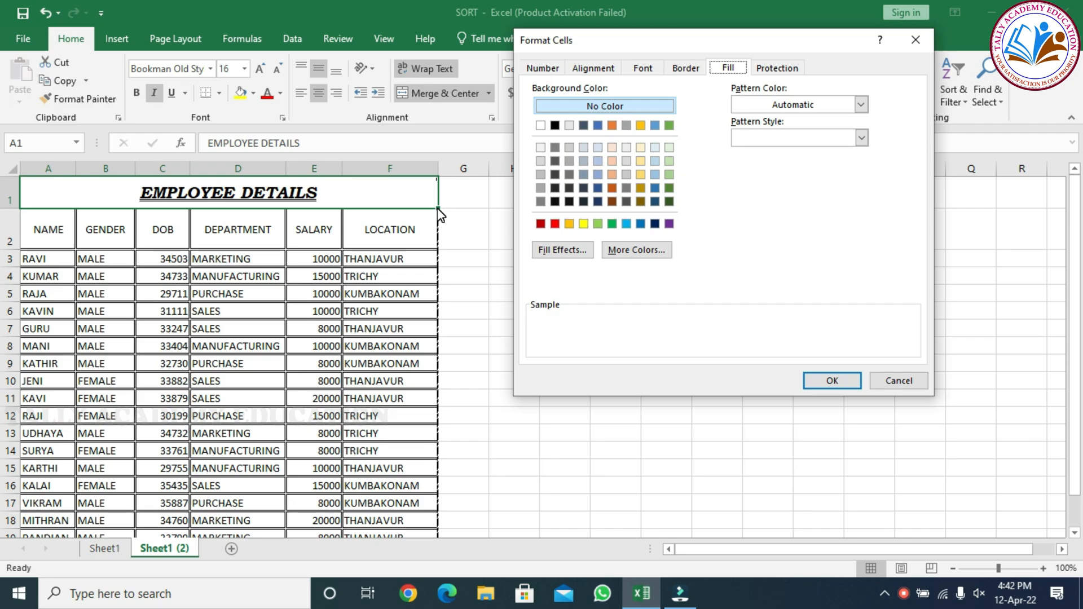
{"action": "left_click", "coordinate": [860, 105]}
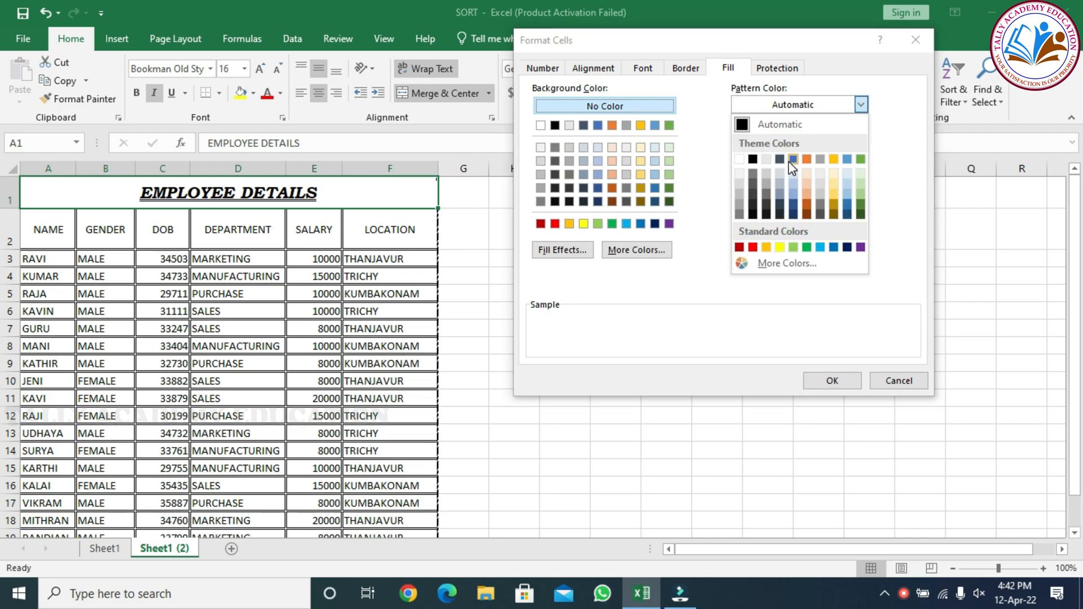
{"action": "left_click", "coordinate": [860, 105]}
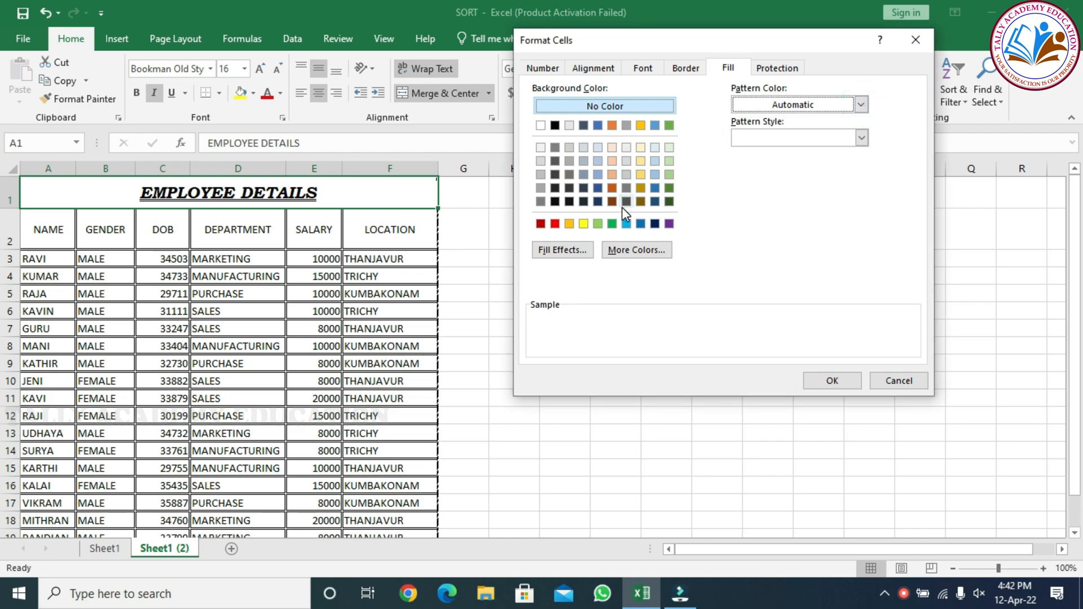
{"action": "left_click", "coordinate": [601, 178]}
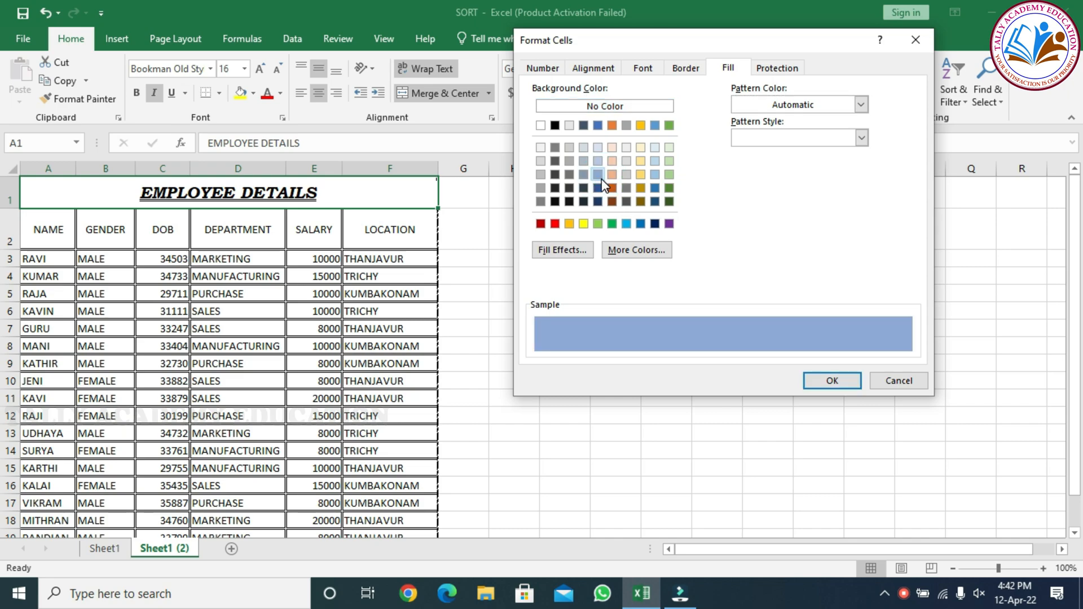
{"action": "left_click", "coordinate": [825, 379]}
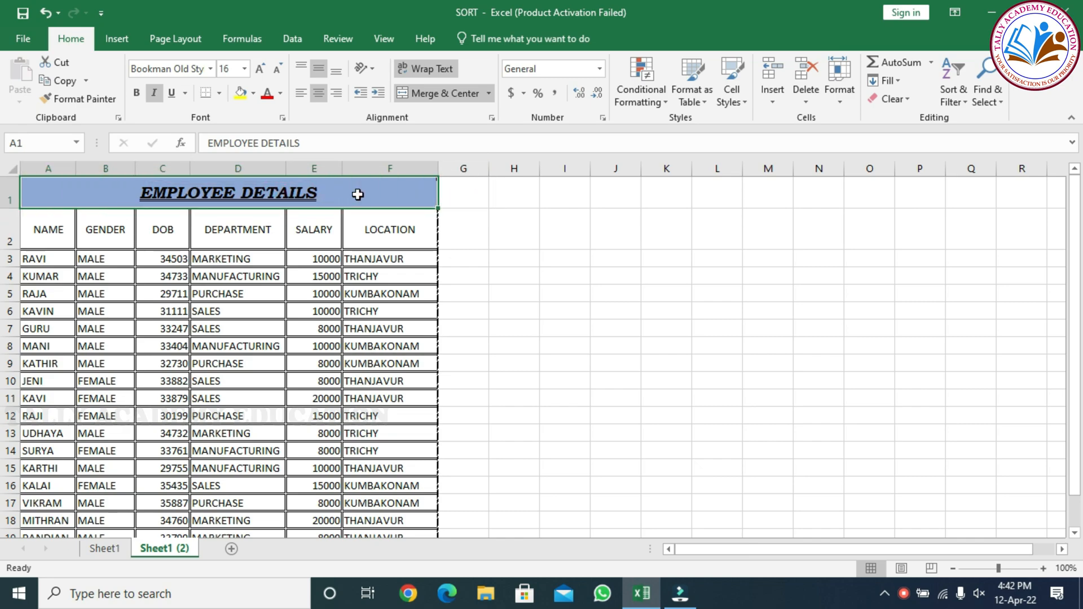
View the title's fill and protection options, including Locked and Hidden, and close the cell format settings with Locked kept on.
{"action": "left_click", "coordinate": [404, 234]}
{"action": "left_click", "coordinate": [212, 195]}
{"action": "left_click", "coordinate": [283, 117]}
{"action": "left_click", "coordinate": [728, 71]}
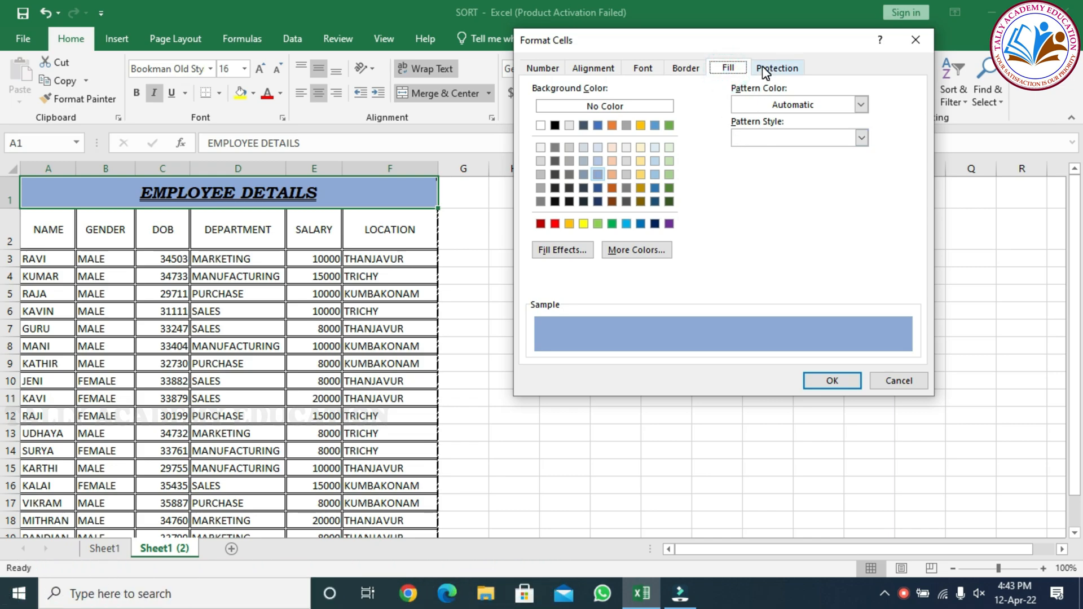
{"action": "left_click", "coordinate": [777, 68]}
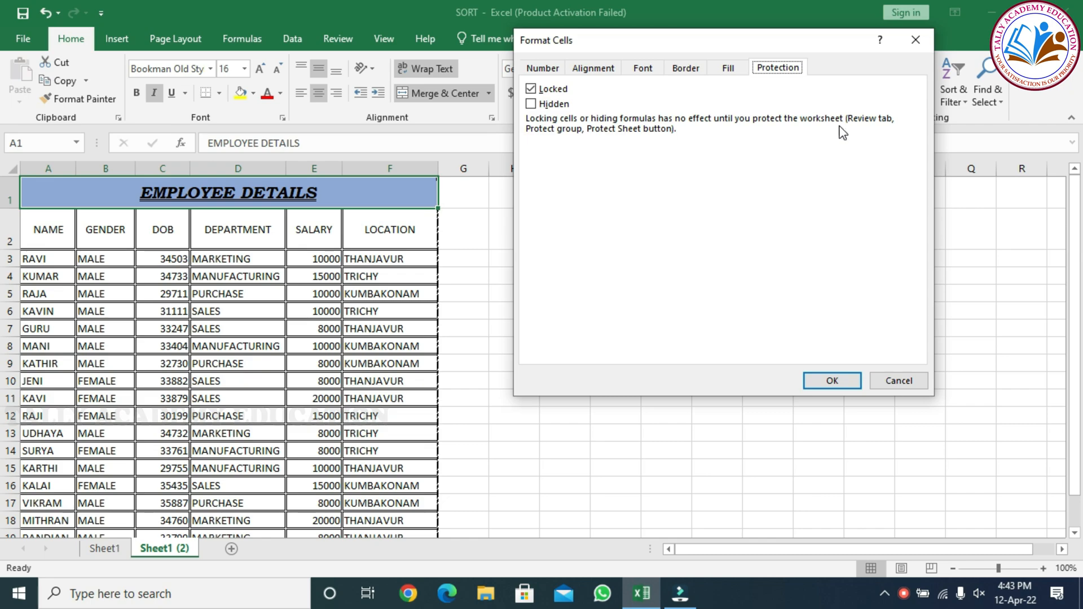
{"action": "left_click", "coordinate": [832, 381]}
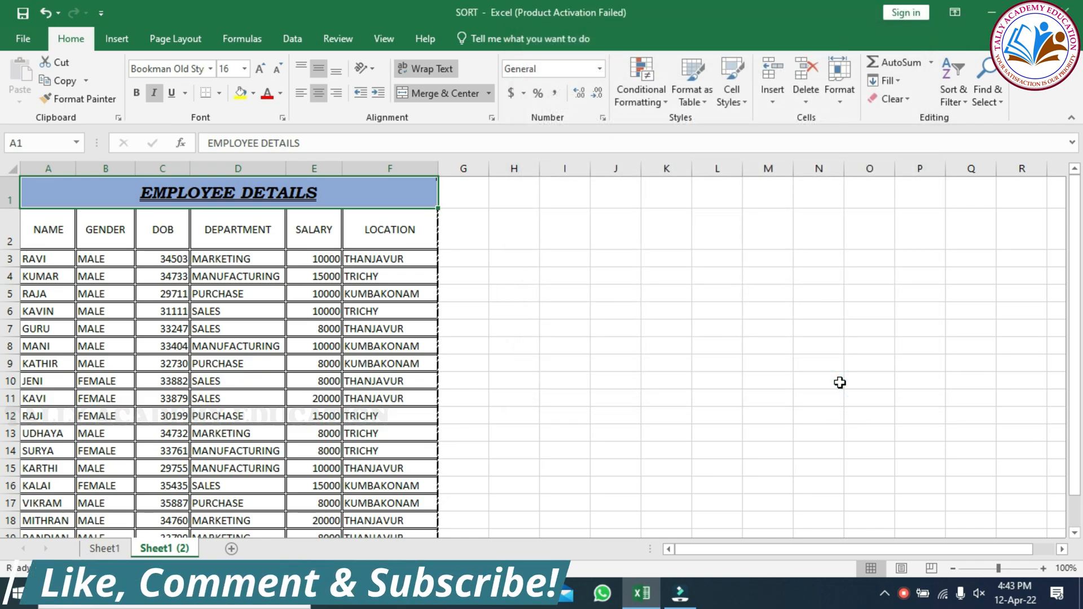